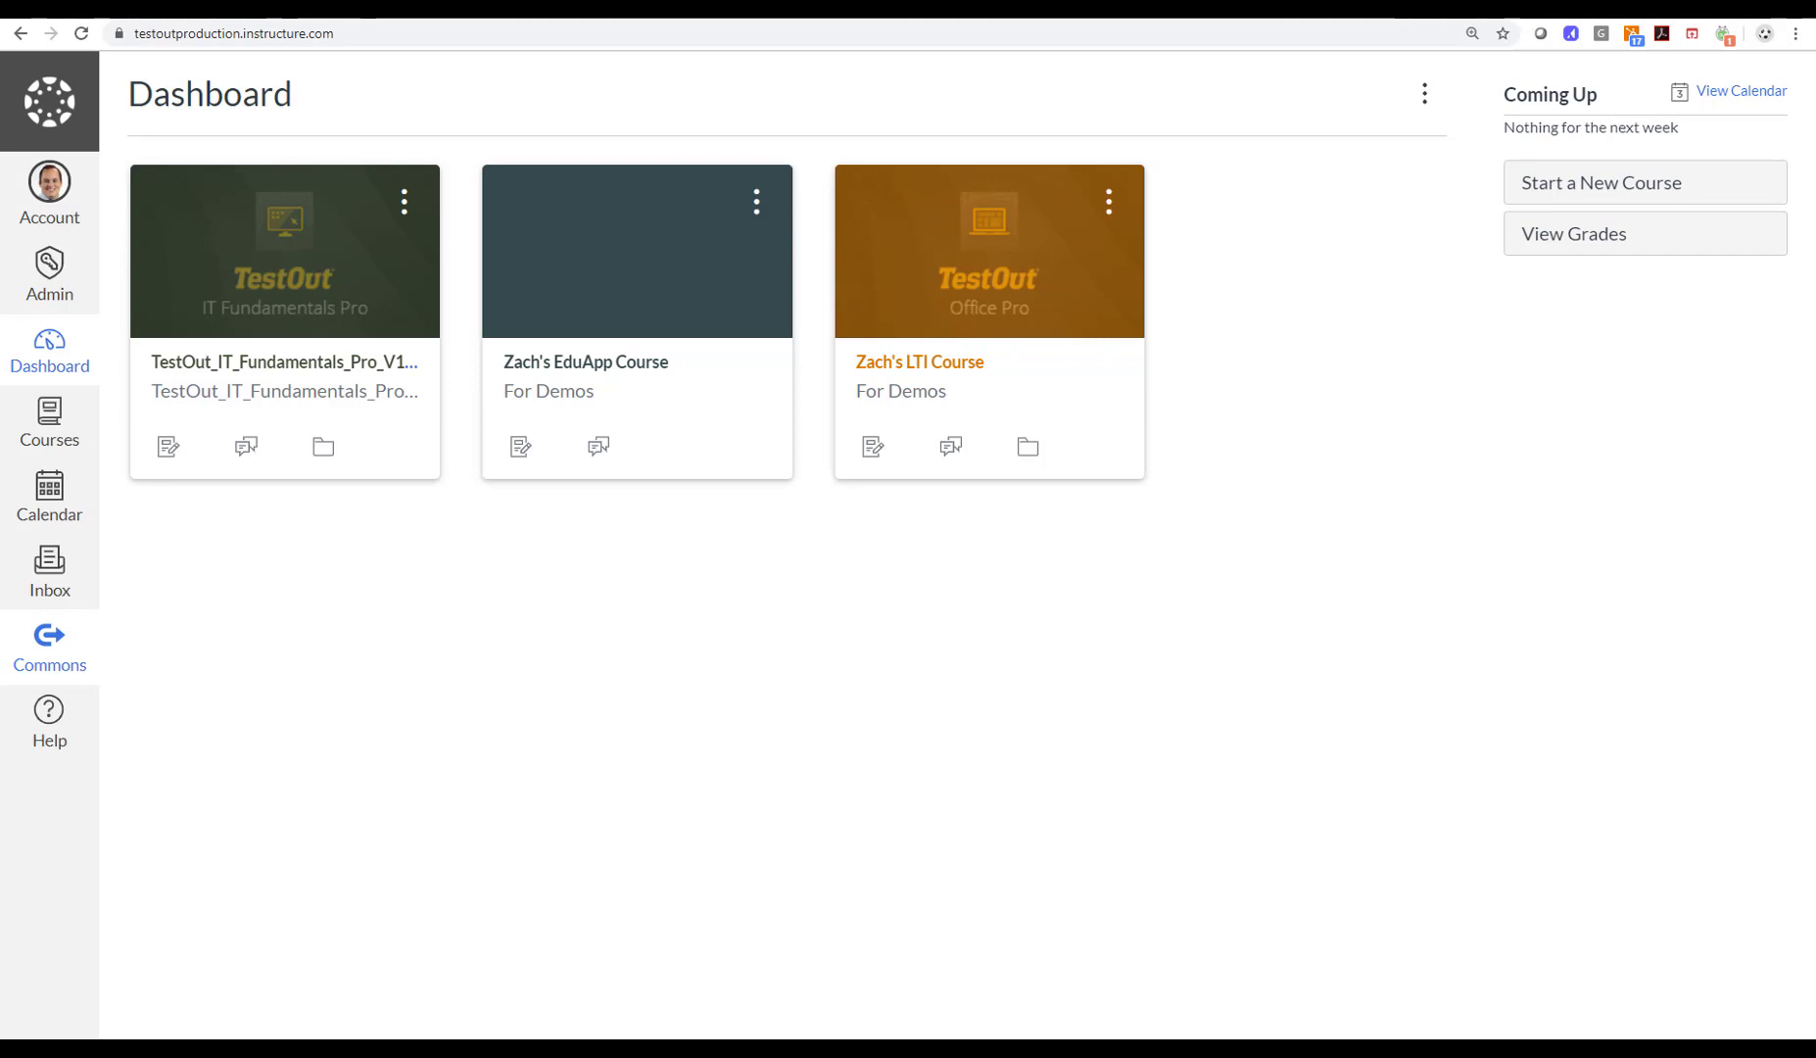
Start a new API developer key in the TestOut Production account's developer keys.
{"action": "left_click", "coordinate": [66, 290]}
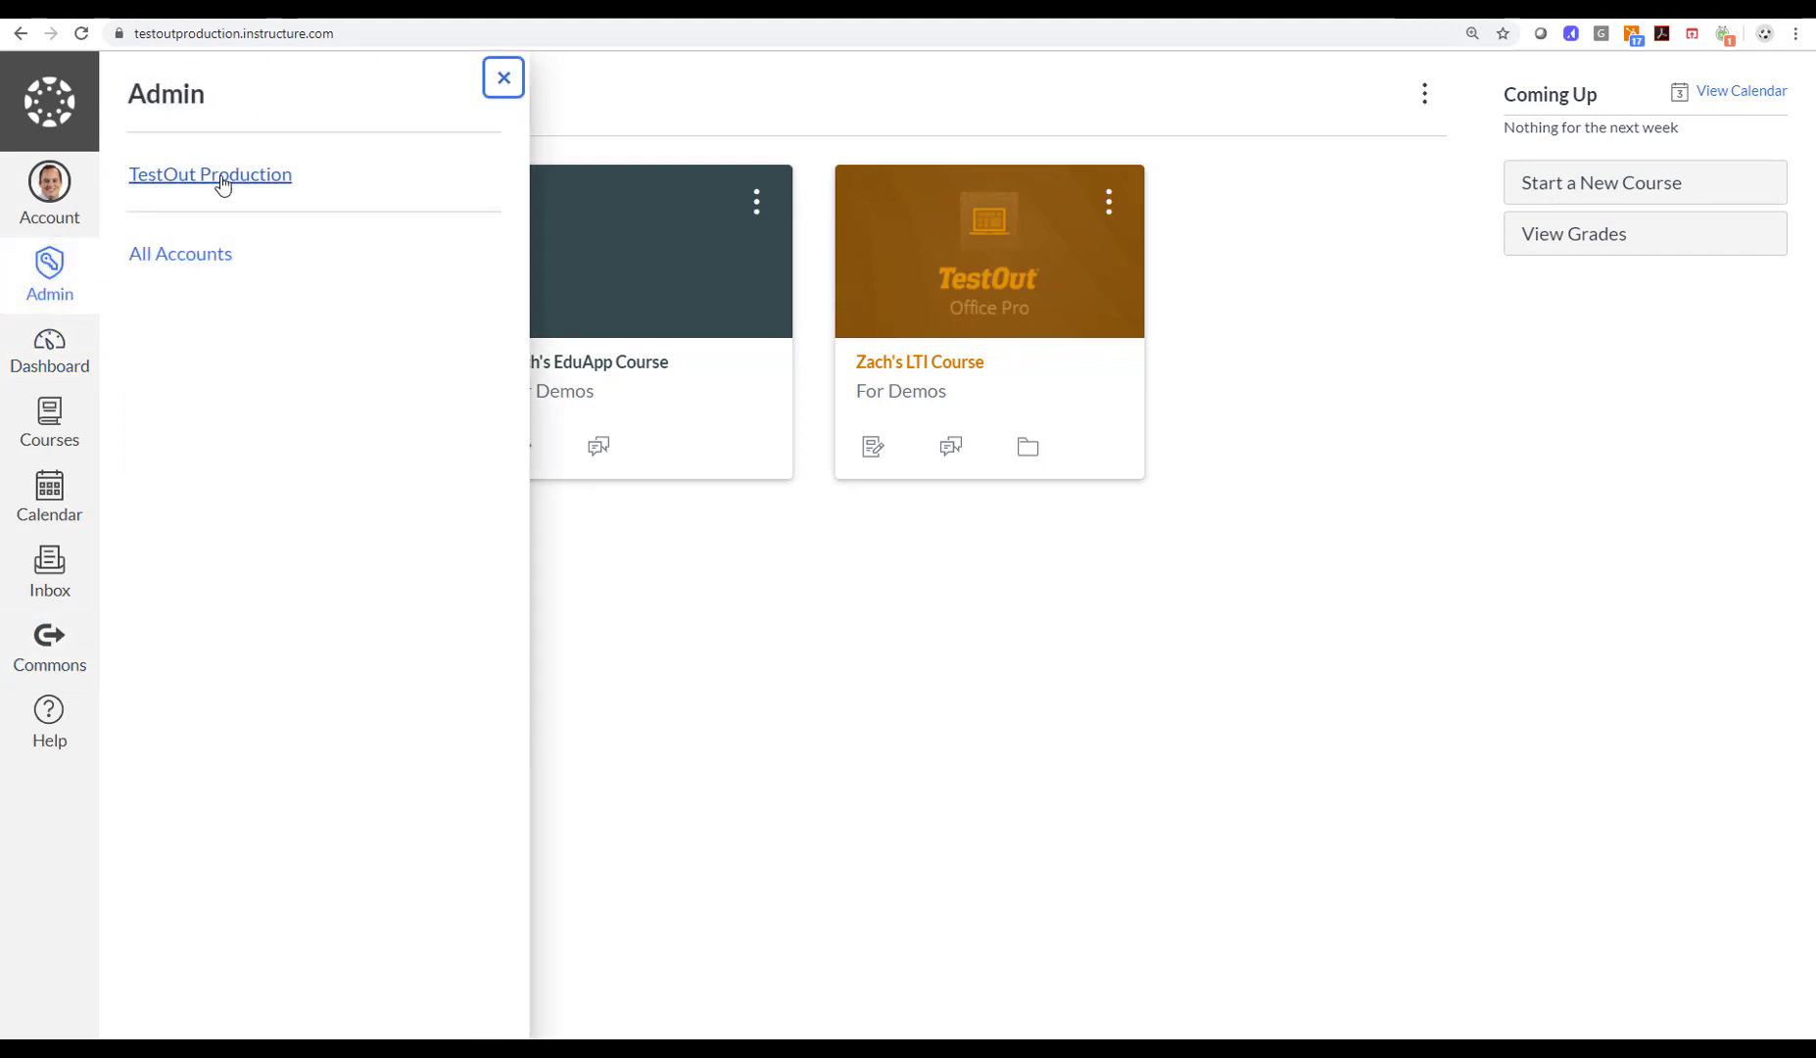
{"action": "left_click", "coordinate": [223, 184]}
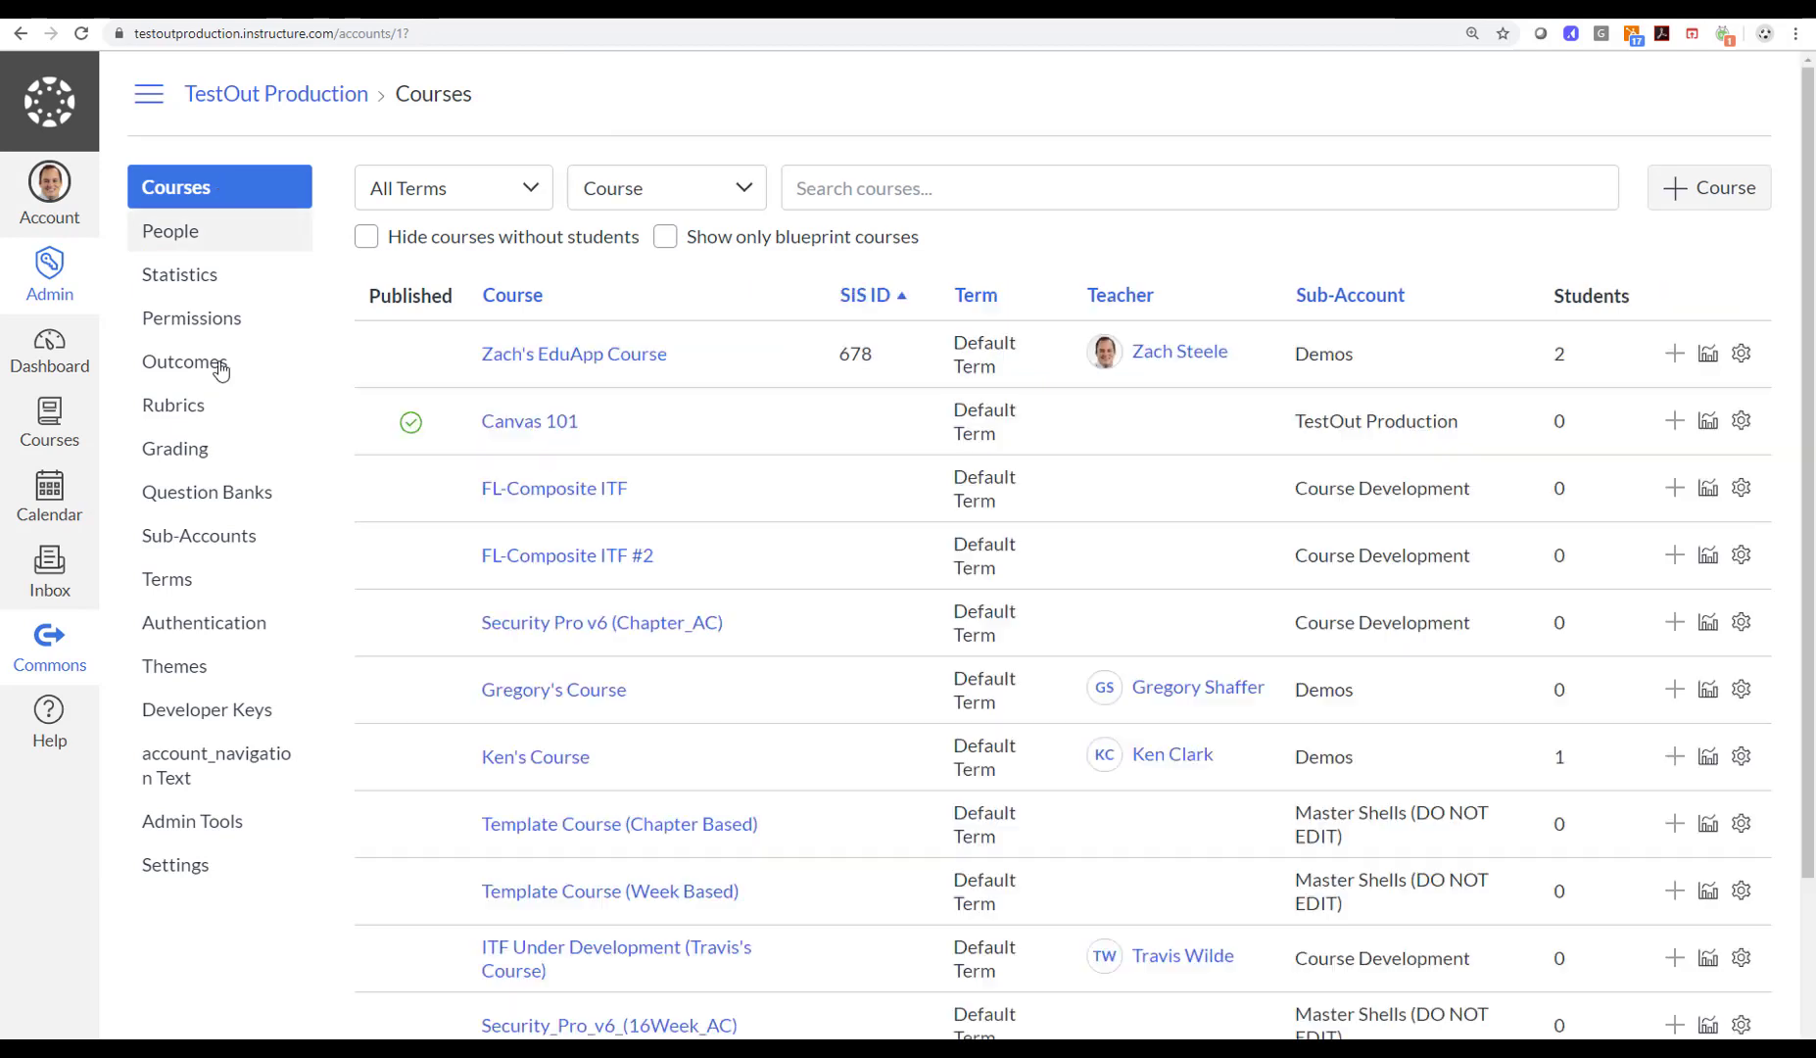
{"action": "left_click", "coordinate": [163, 713]}
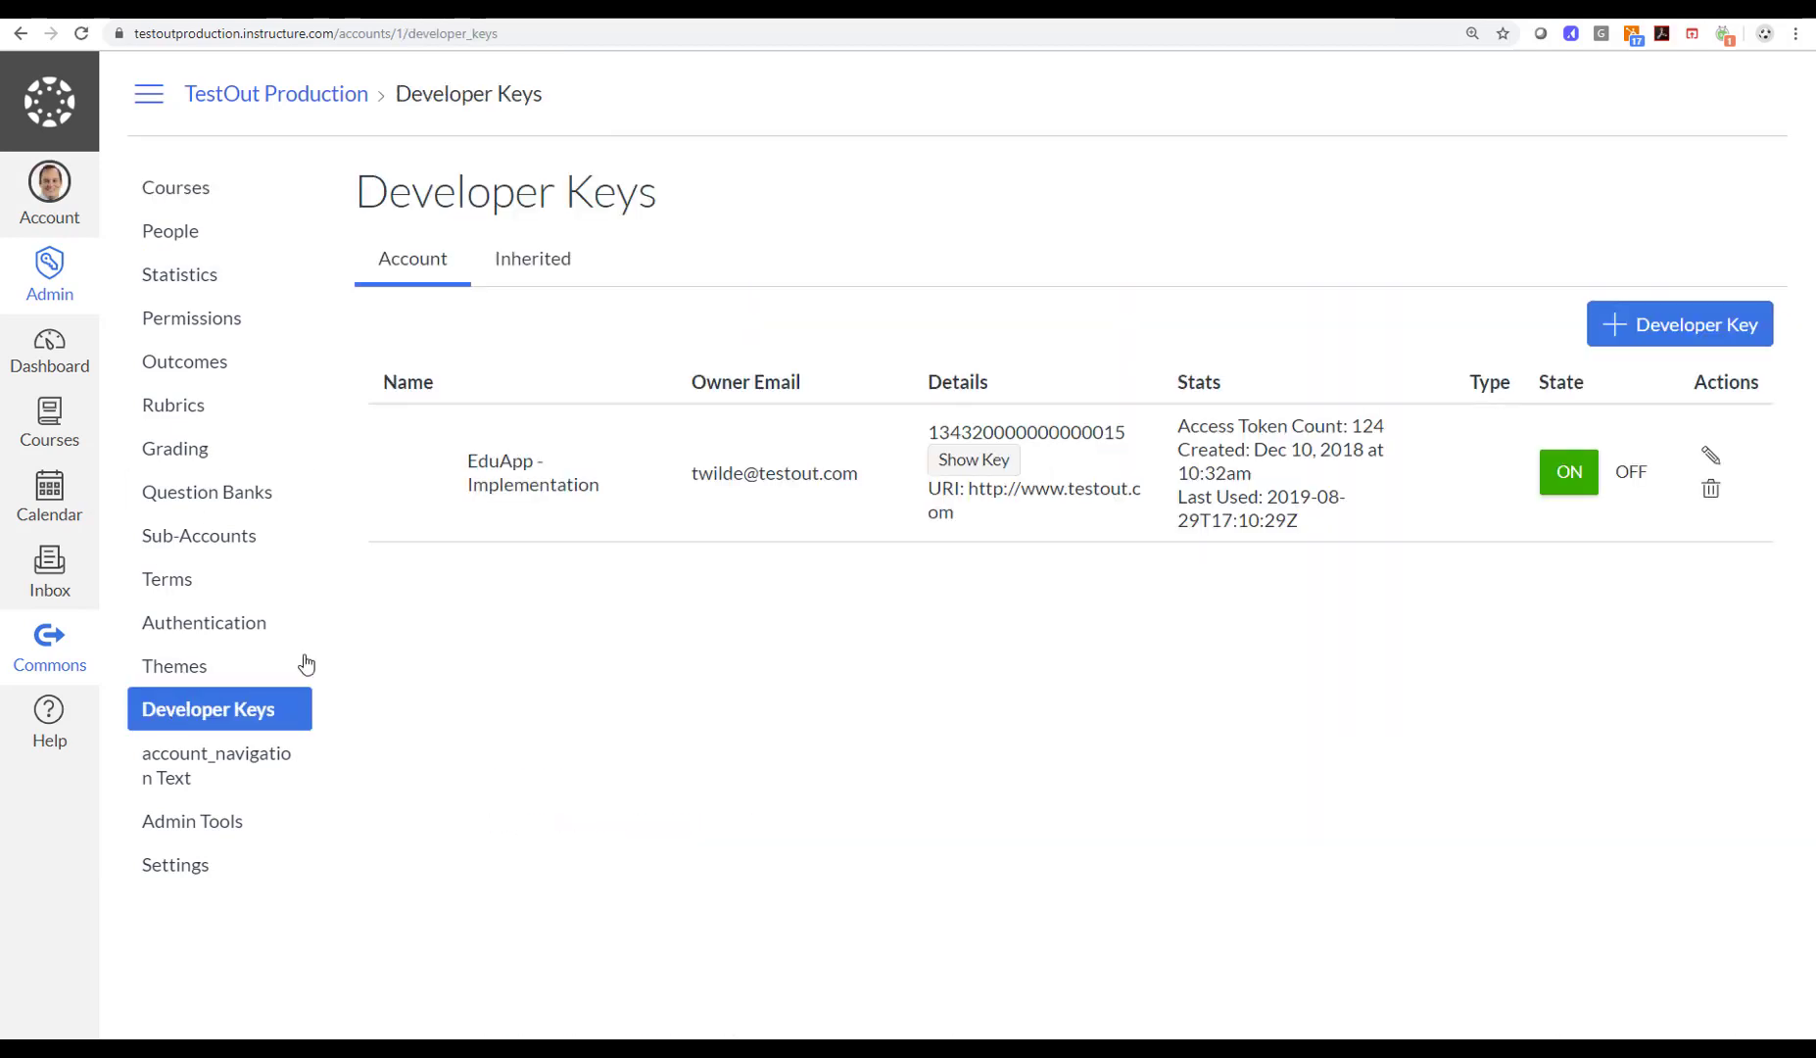
{"action": "left_click", "coordinate": [1741, 326]}
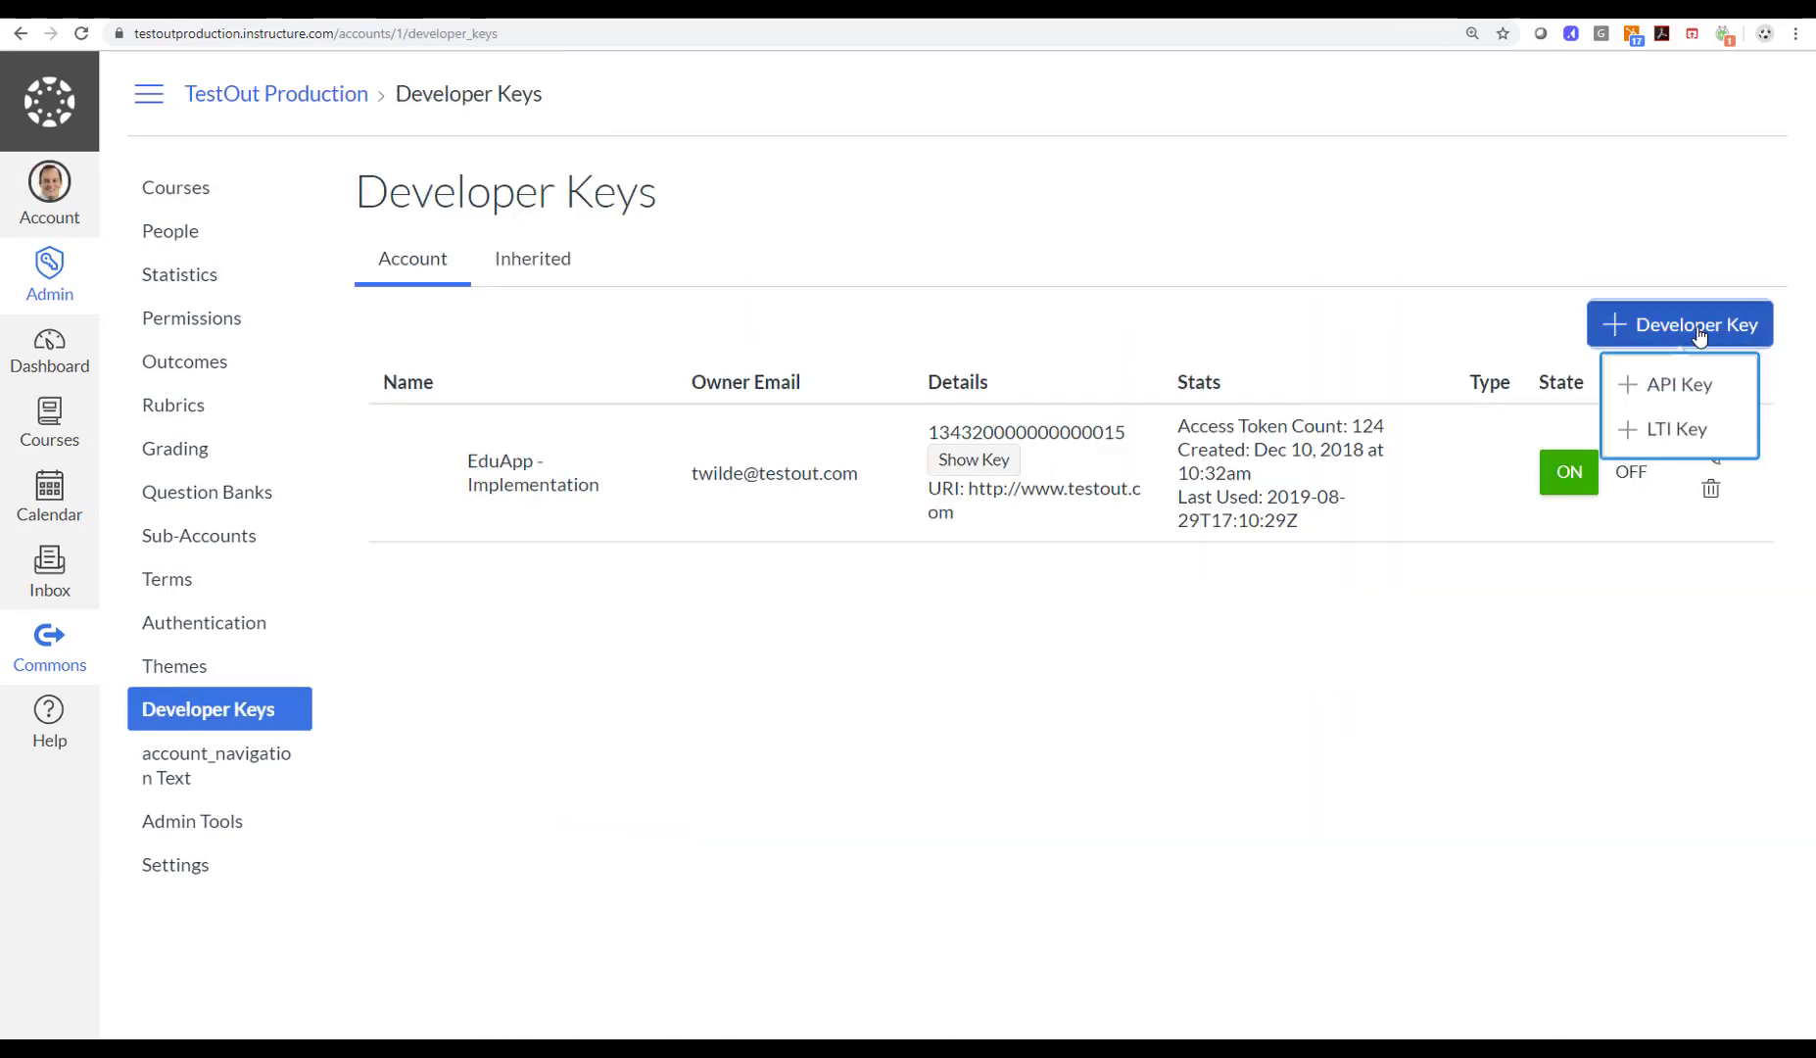
{"action": "left_click", "coordinate": [1685, 403]}
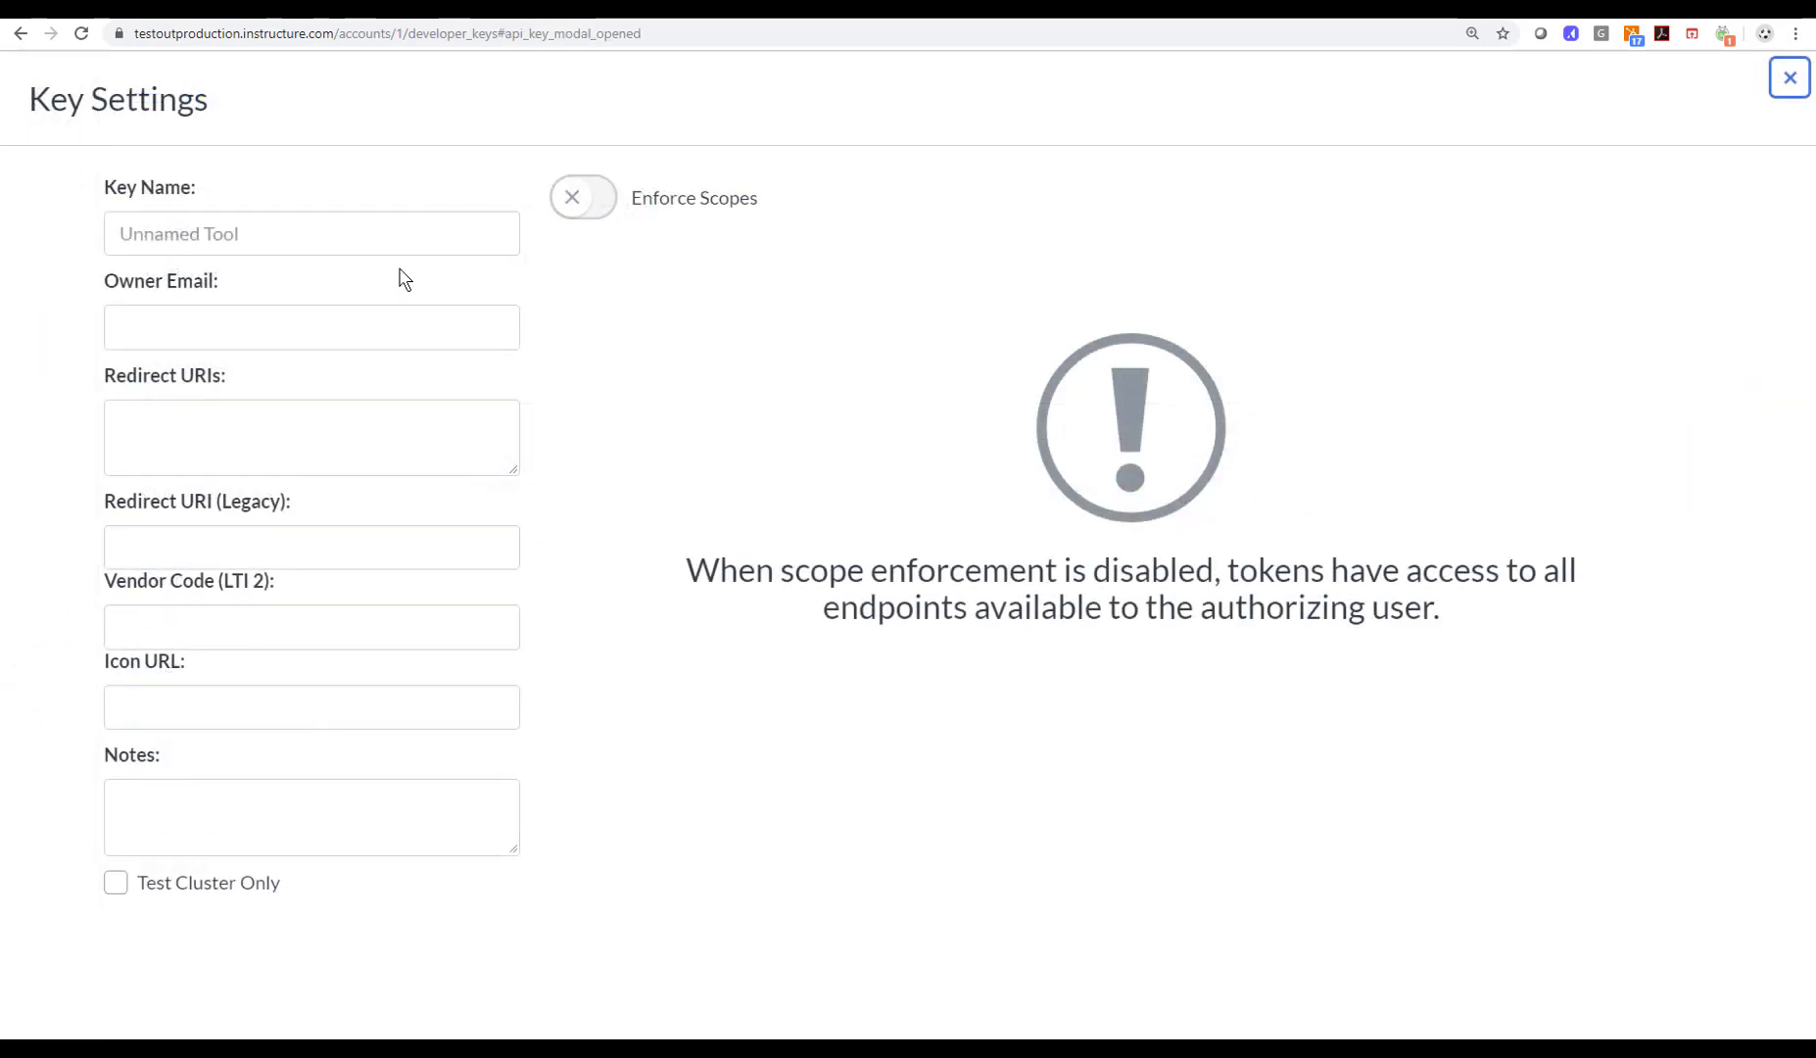
Set the key name to TestOut EduApp Demo and fill in the owner's e-mail.
{"action": "left_click", "coordinate": [163, 233]}
{"action": "left_click", "coordinate": [165, 281]}
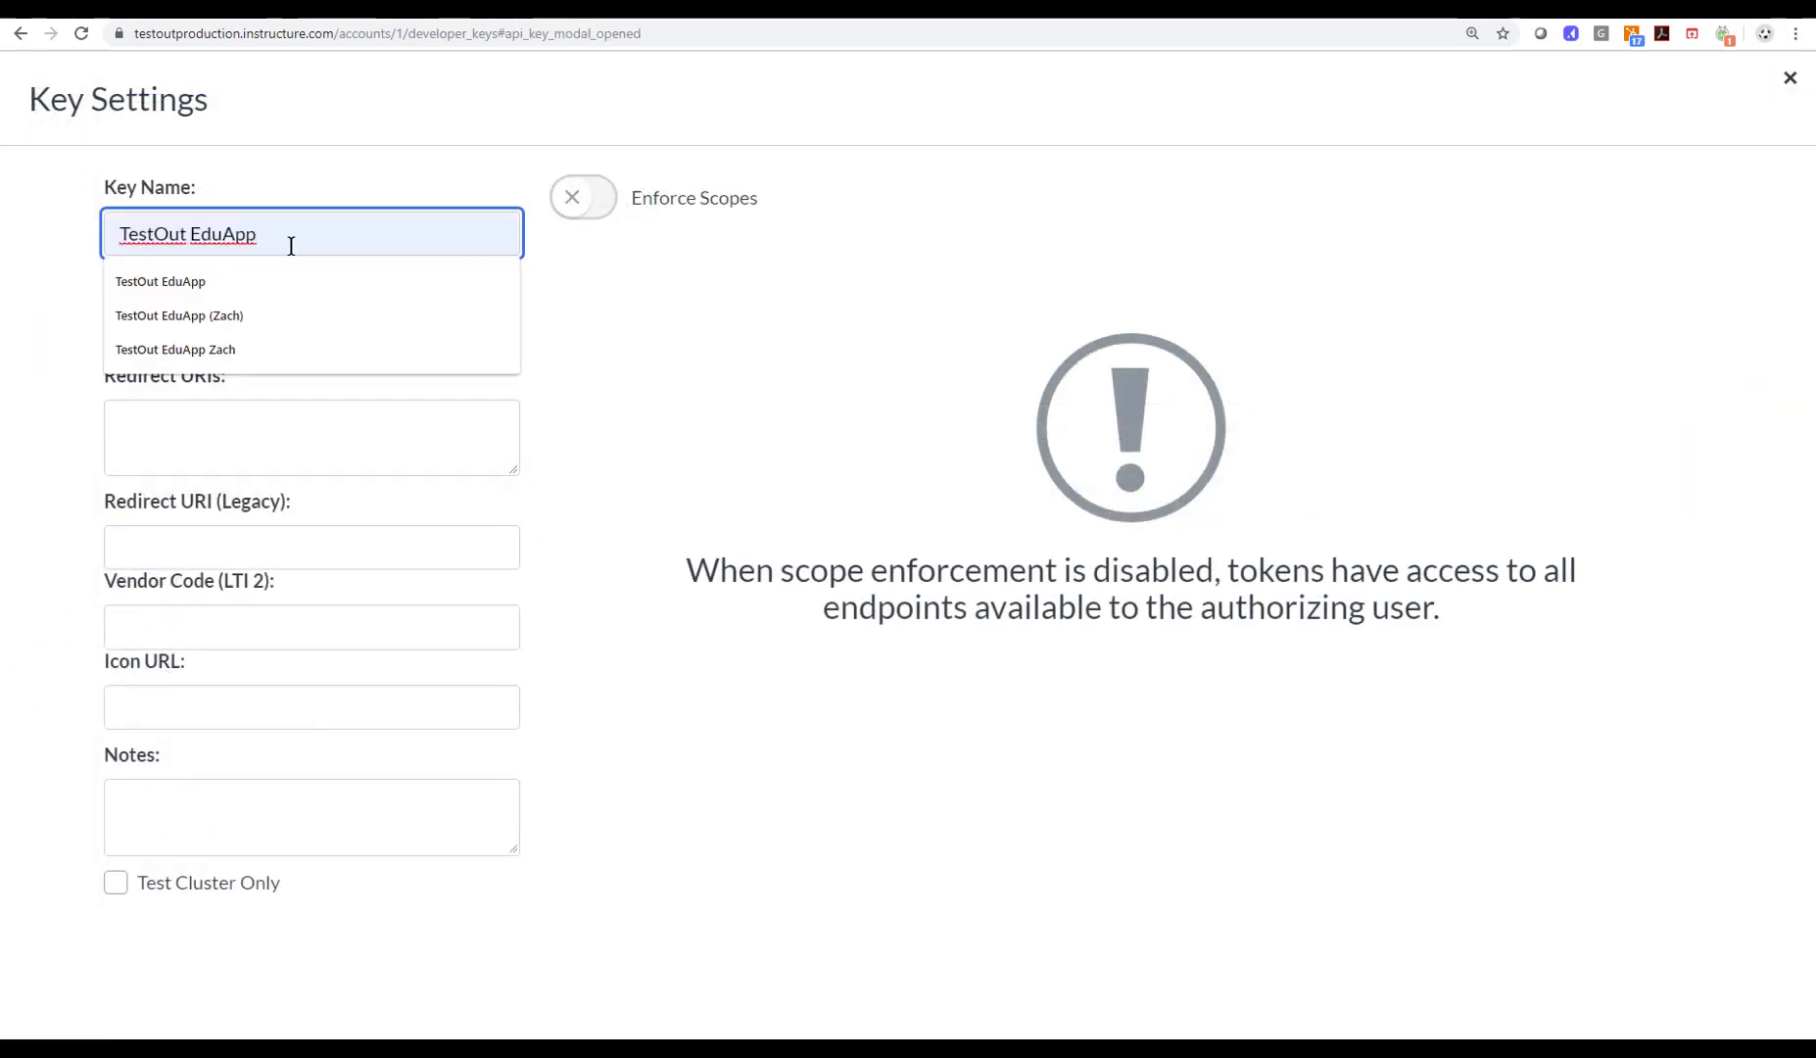
{"action": "type", "text": "Demo"}
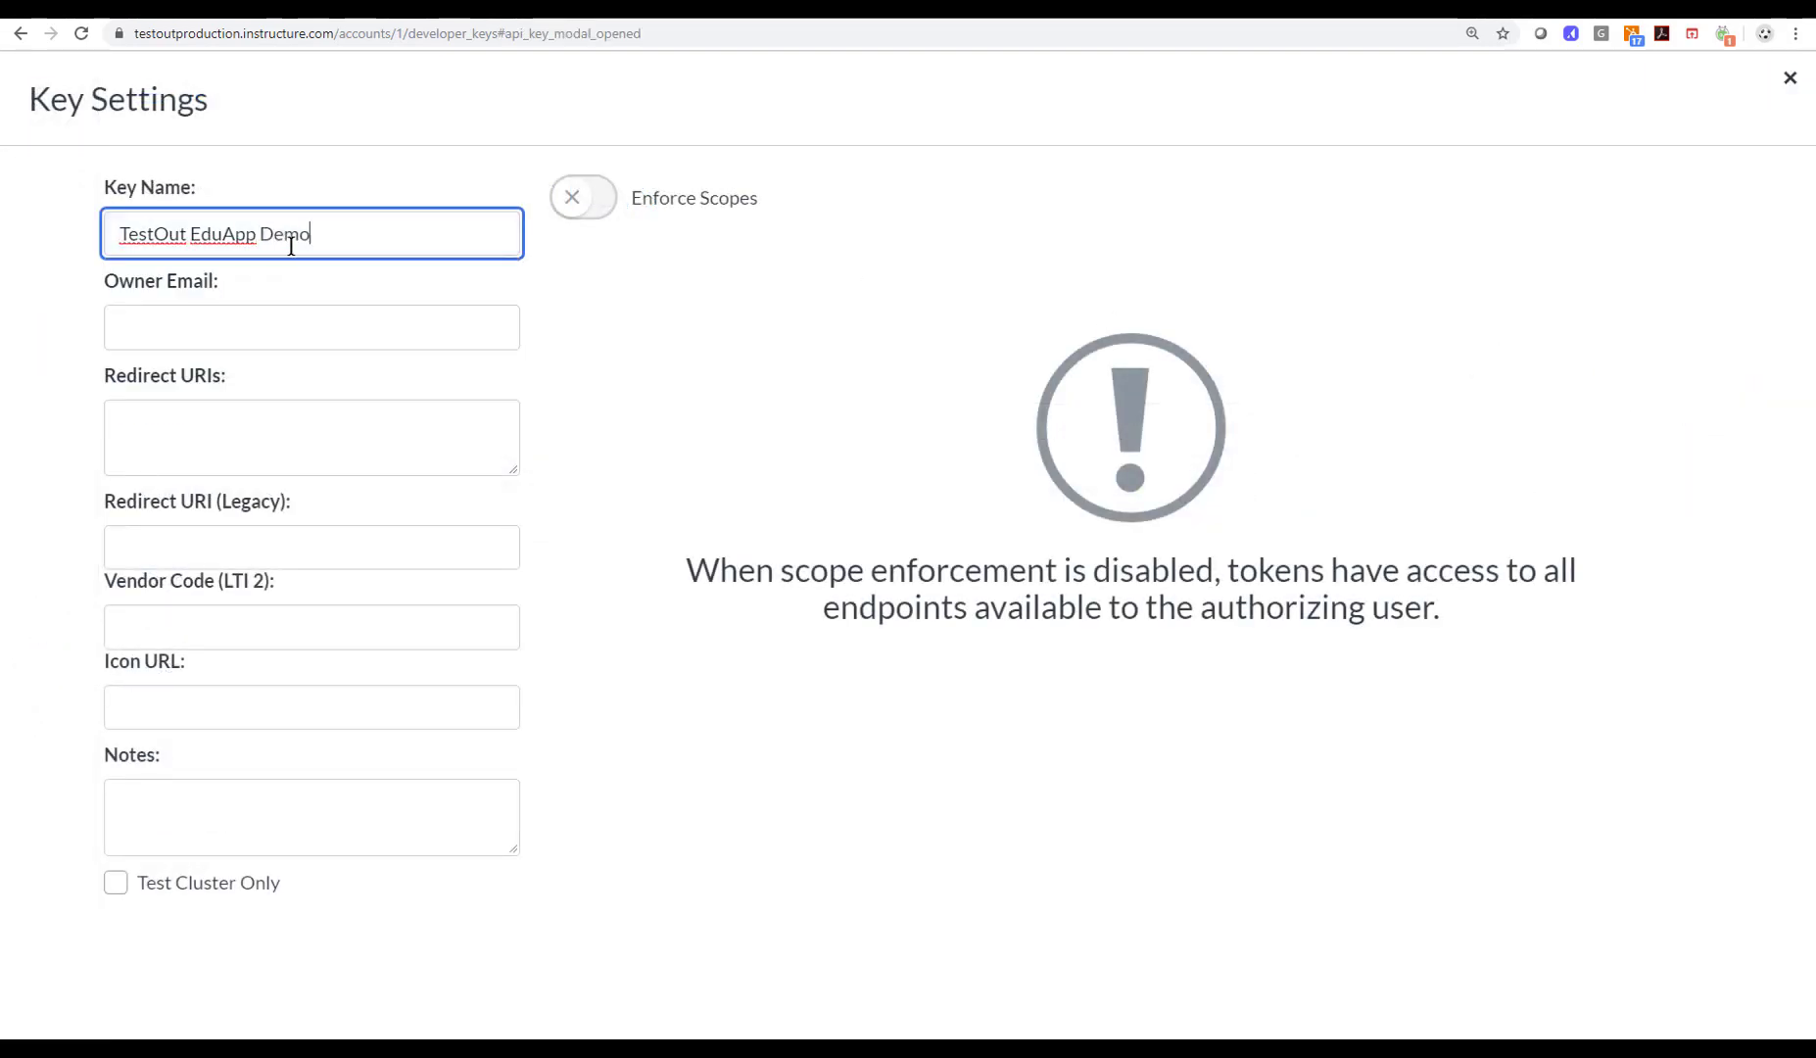
{"action": "left_click", "coordinate": [172, 314]}
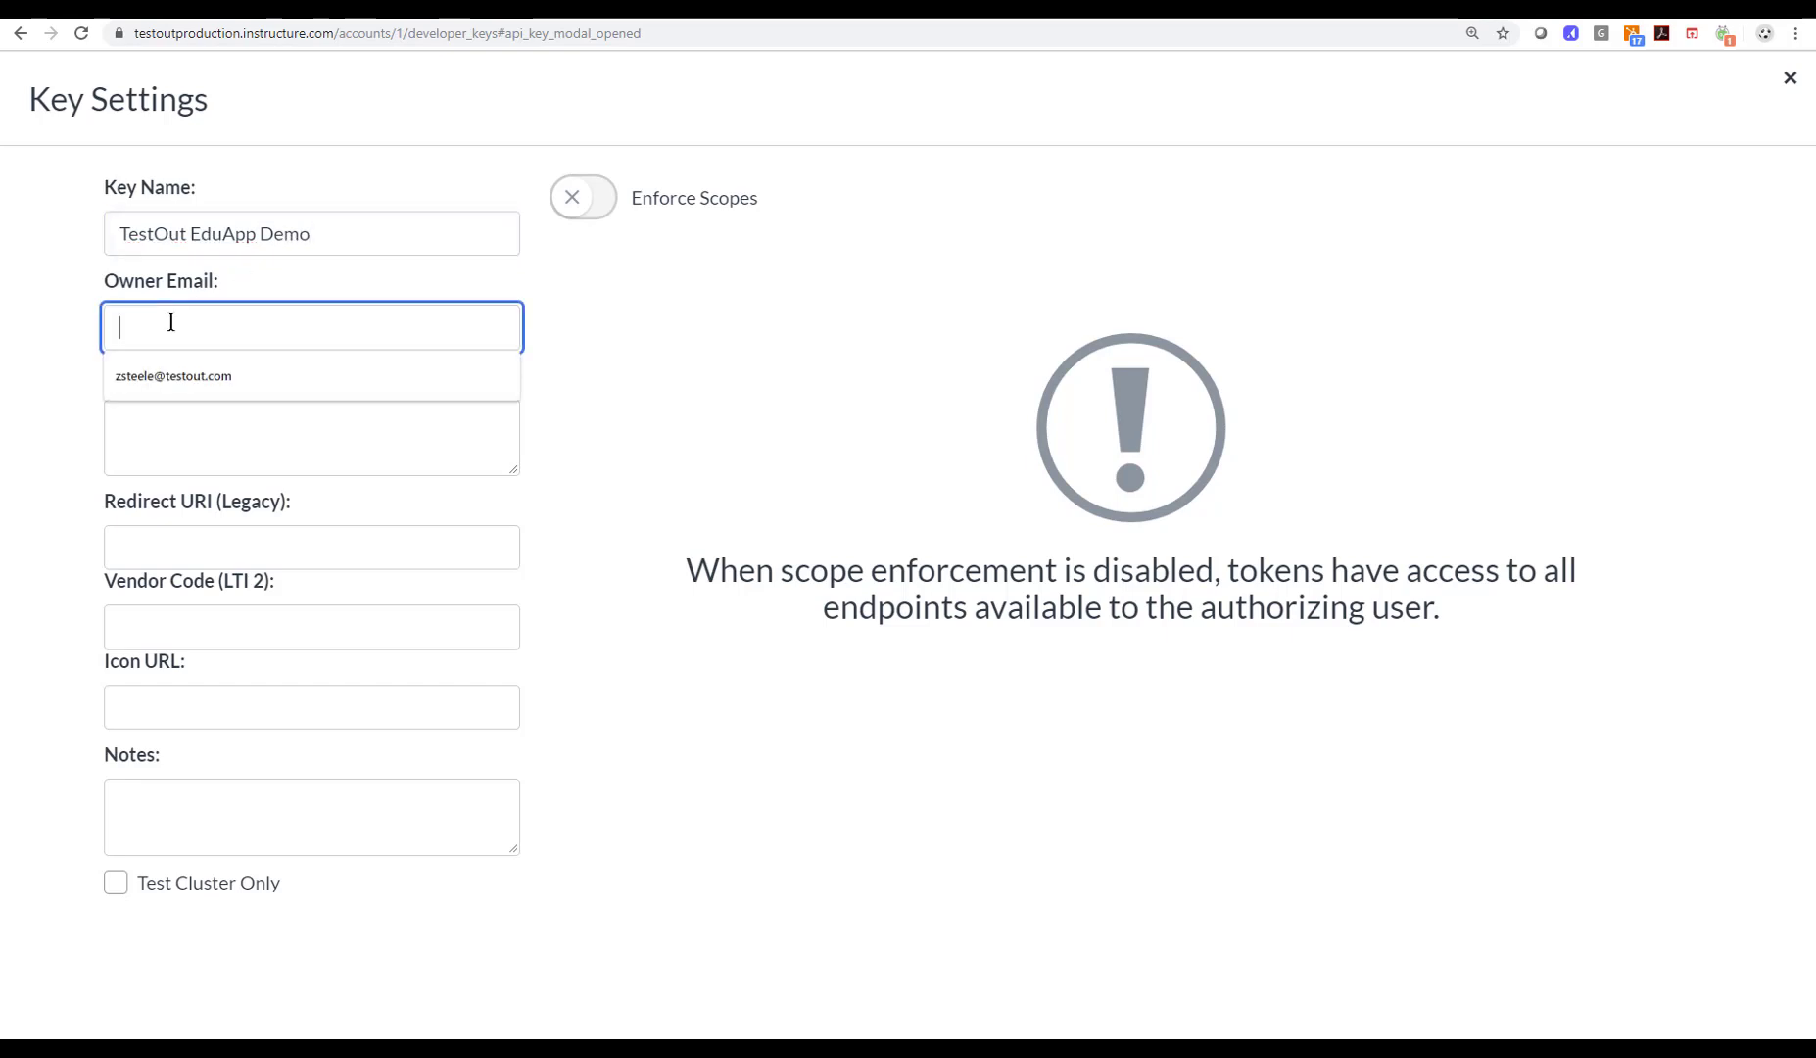
{"action": "left_click", "coordinate": [160, 375]}
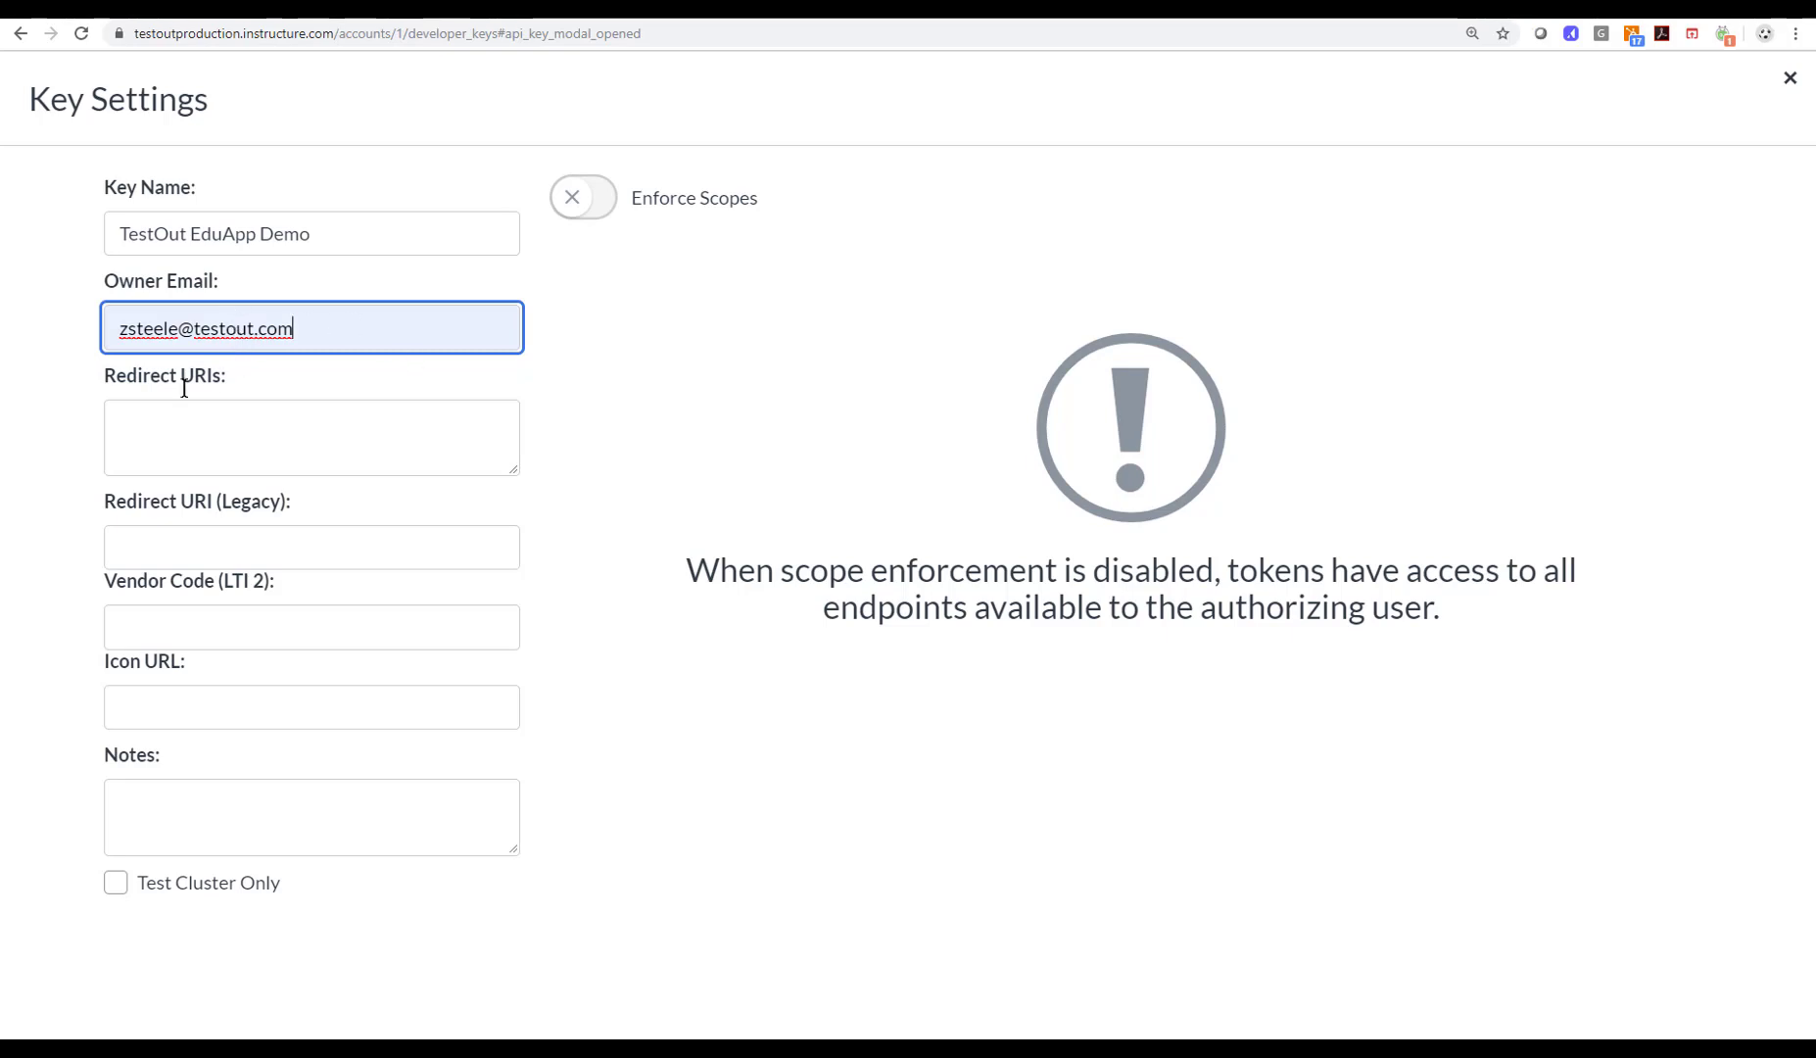
{"action": "left_click", "coordinate": [154, 548]}
{"action": "left_click", "coordinate": [176, 591]}
{"action": "triple_click", "coordinate": [354, 546]}
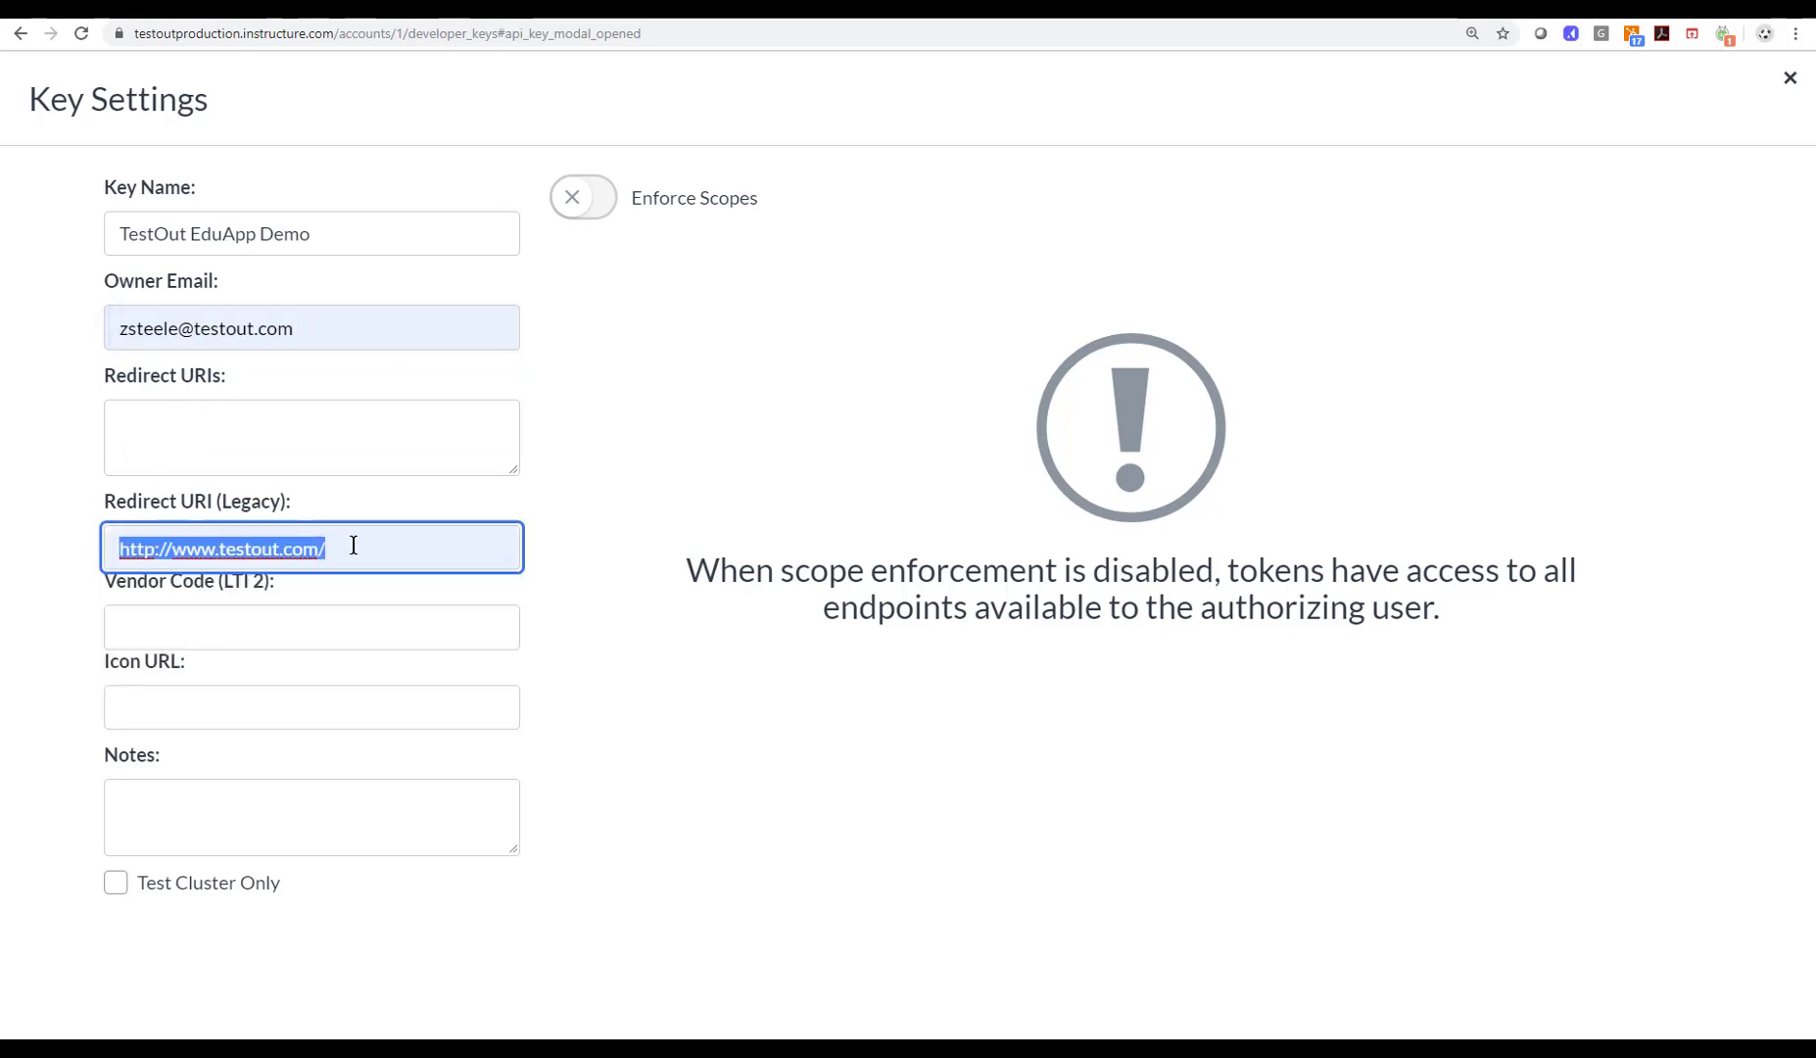
{"action": "key", "text": "ctrl+c"}
{"action": "left_click", "coordinate": [267, 442]}
{"action": "key", "text": "ctrl+v"}
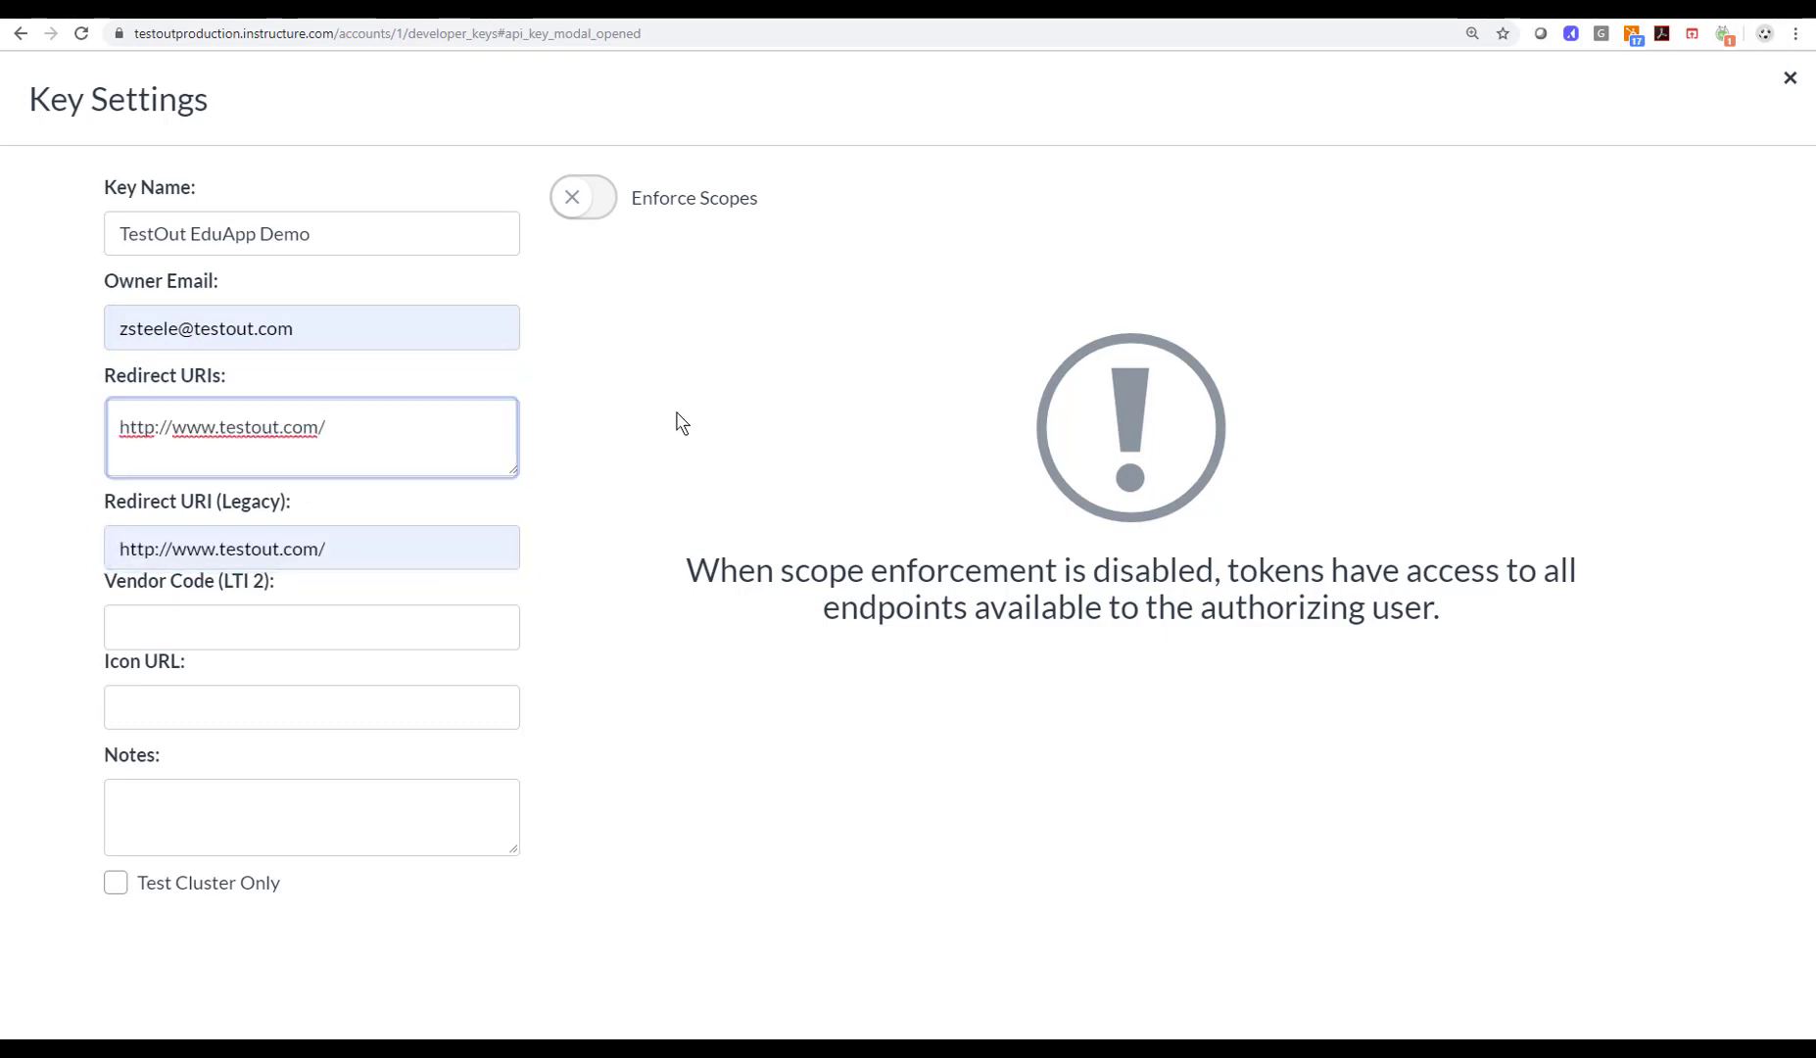
{"action": "left_click", "coordinate": [573, 361]}
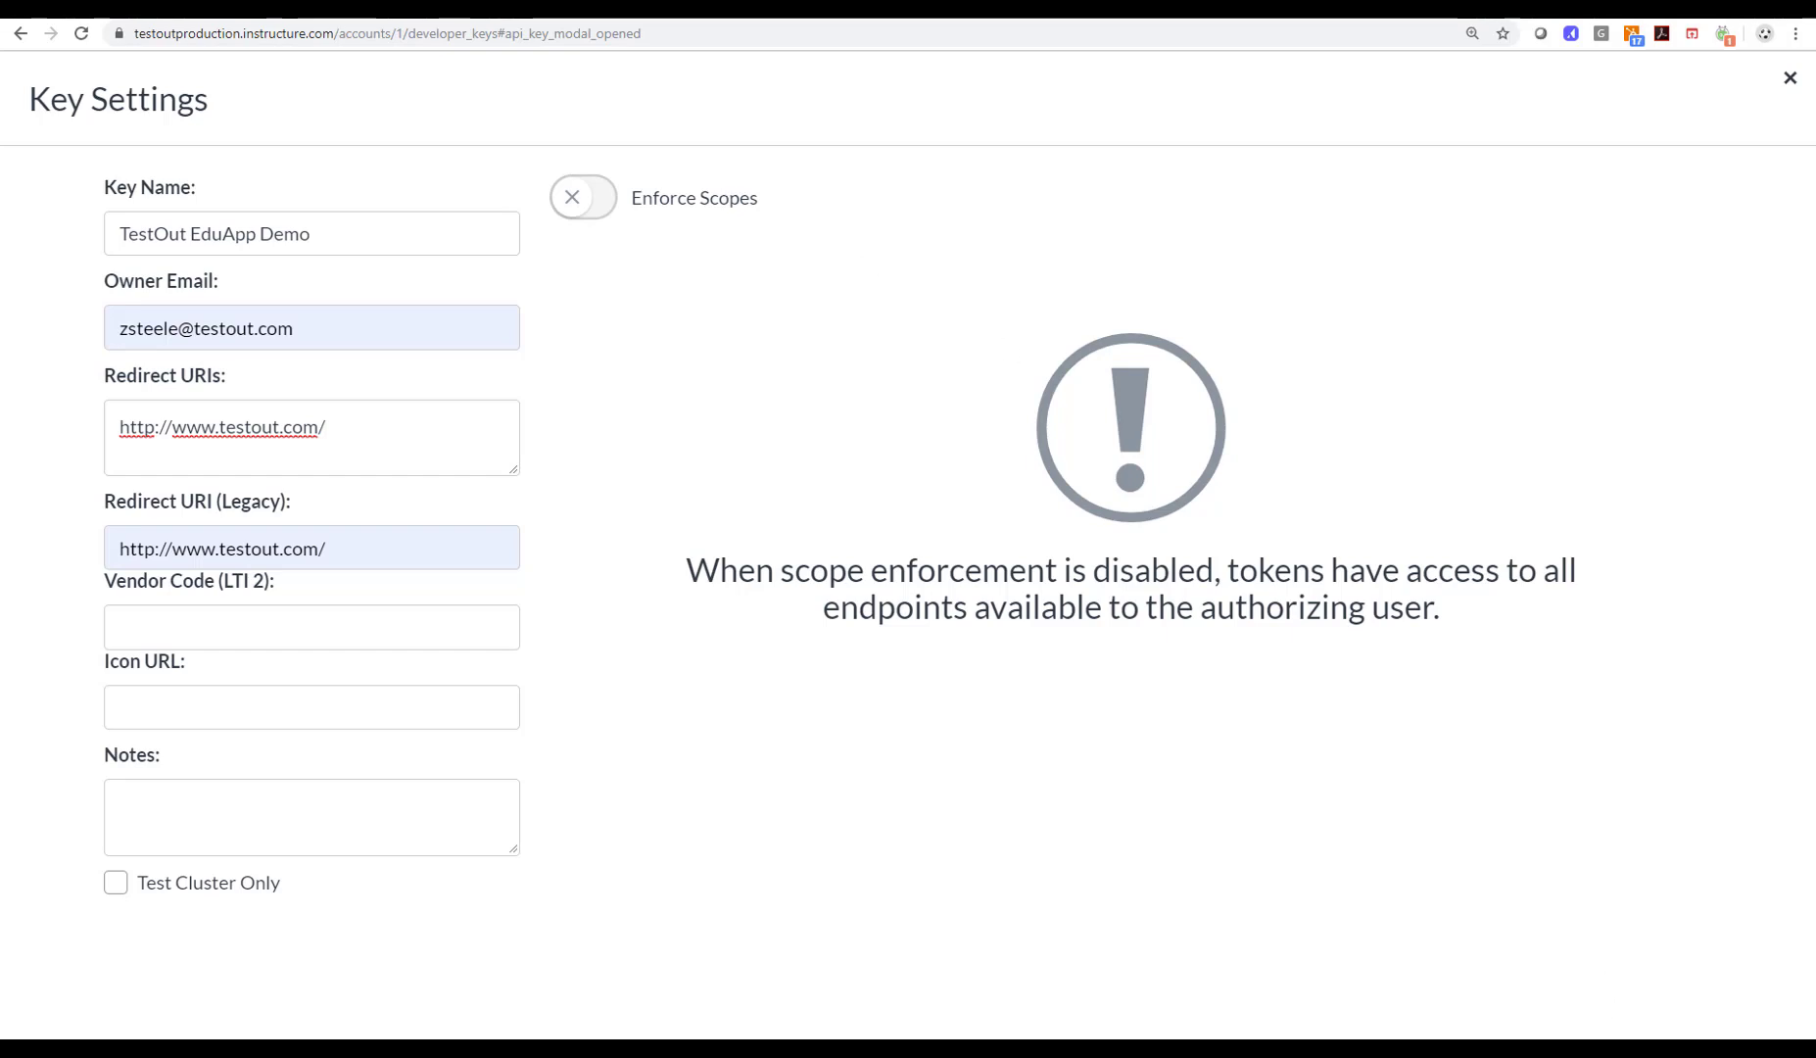
{"action": "left_click", "coordinate": [1752, 1044]}
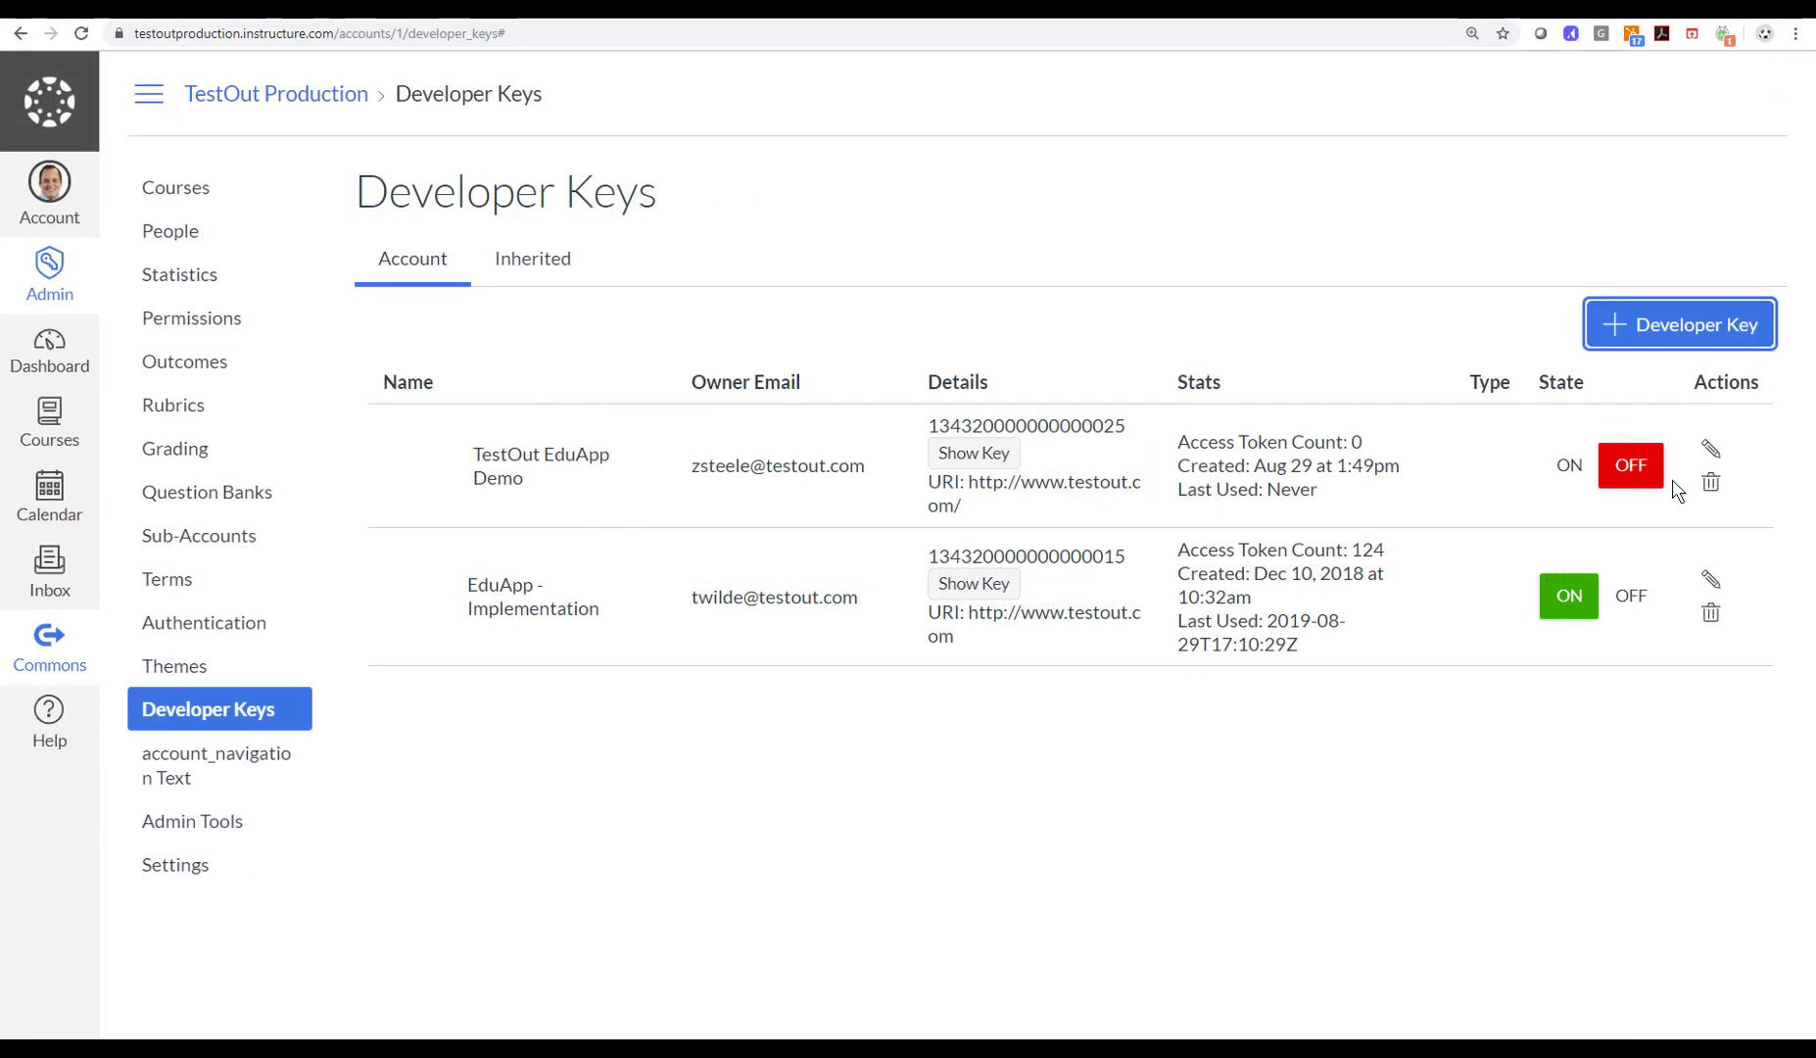
Turn on the TestOut EduApp Demo developer key and reveal its key value.
{"action": "left_click", "coordinate": [1571, 465]}
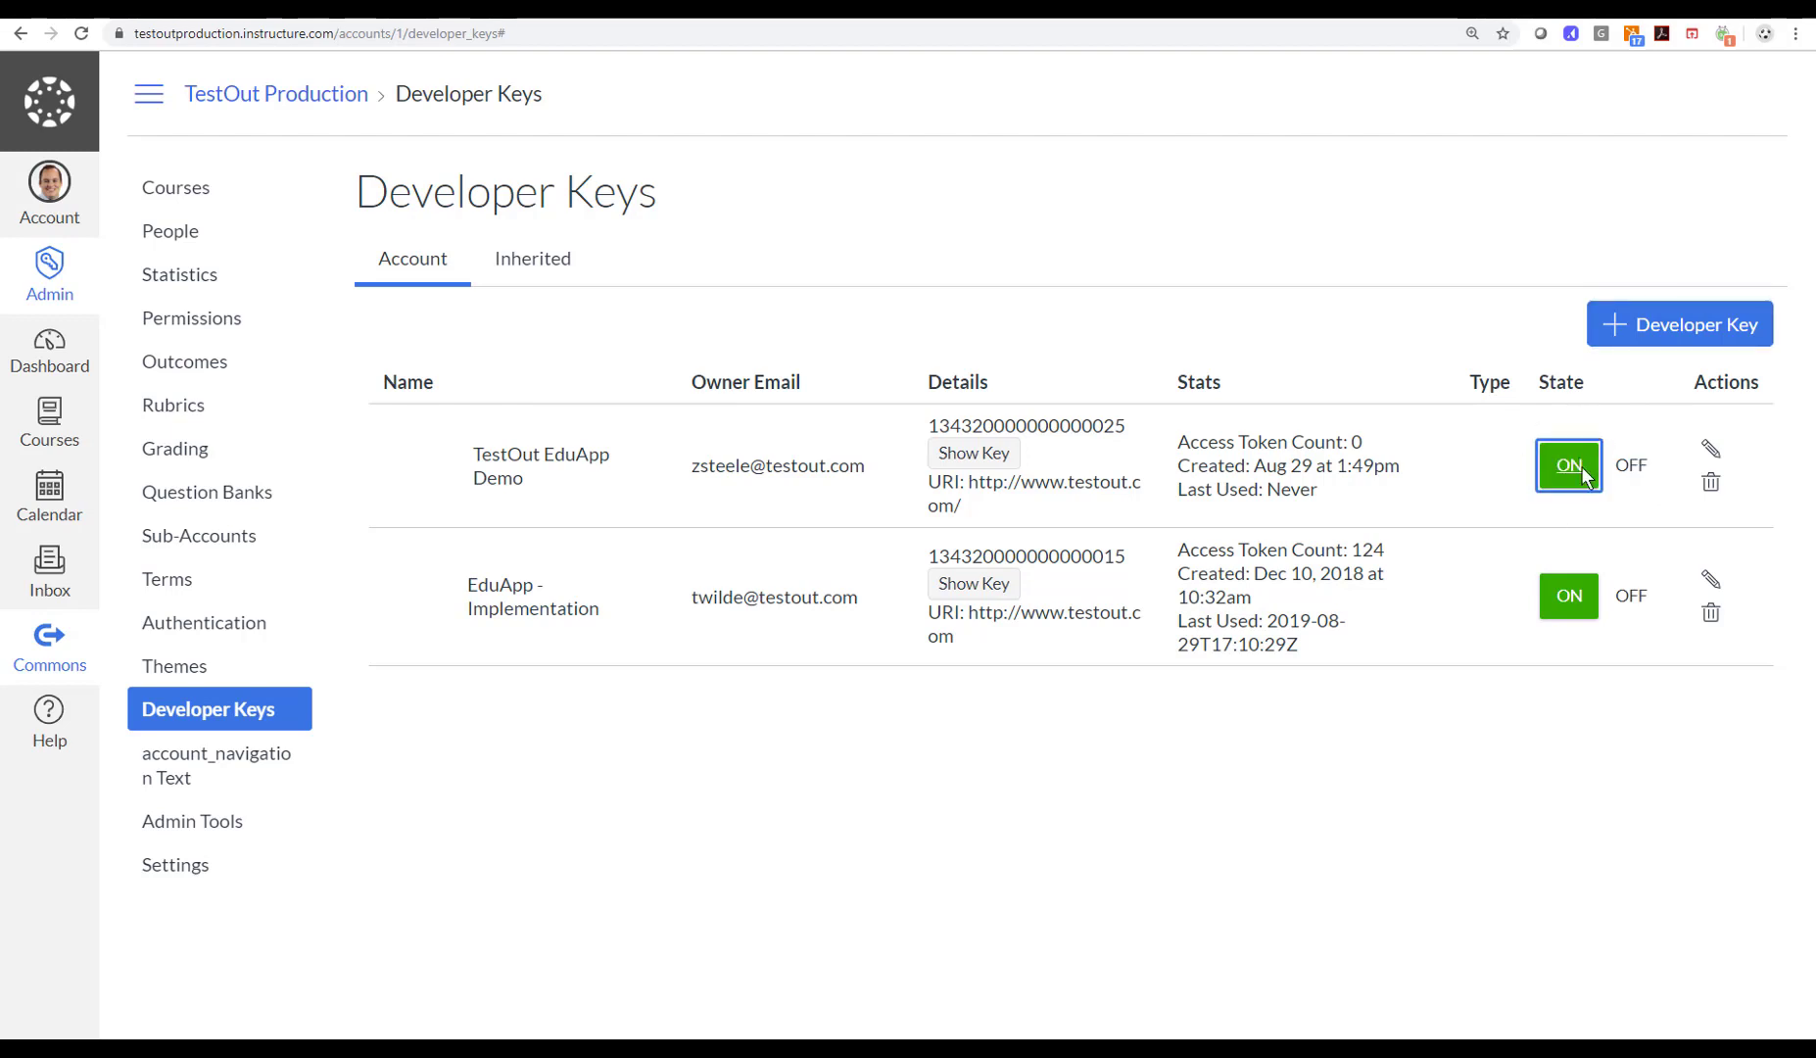
{"action": "double_click", "coordinate": [1031, 425]}
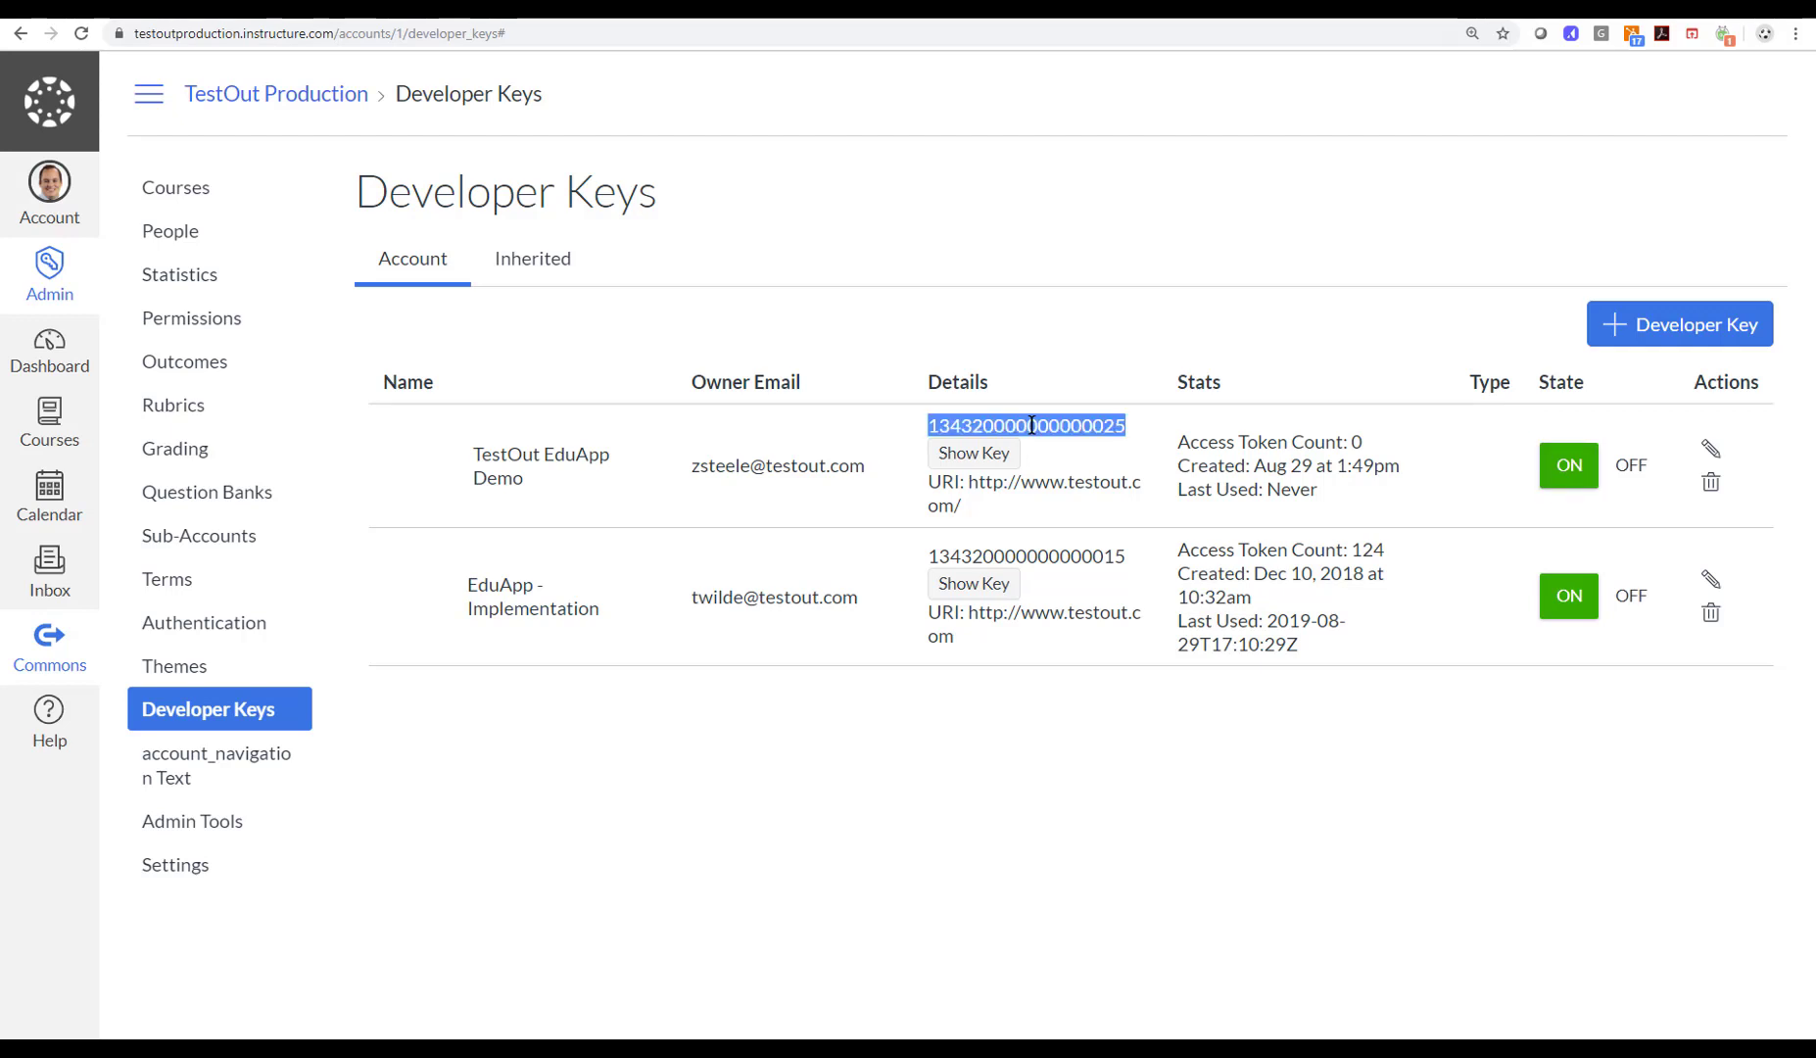
{"action": "left_click", "coordinate": [973, 452]}
{"action": "double_click", "coordinate": [984, 398]}
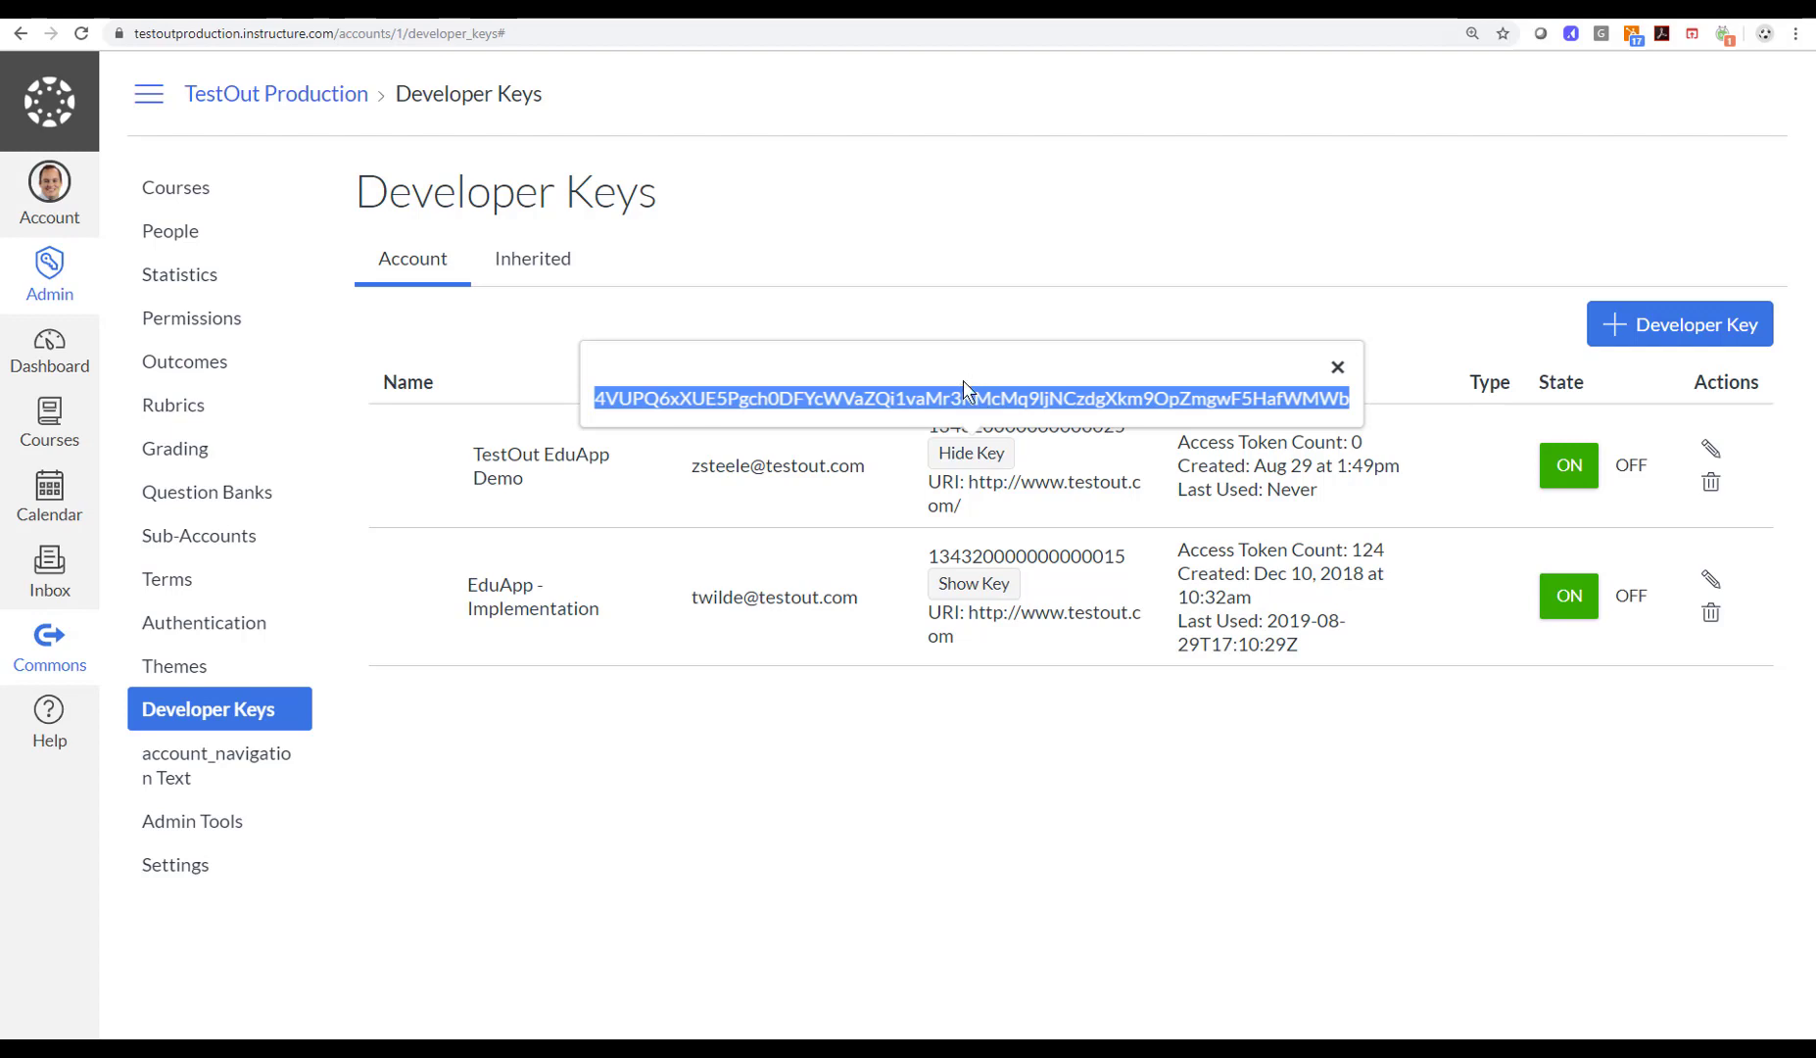
Copy the revealed developer key into the Canvas developer key field of the TestOut Canvas signup page.
{"action": "left_click", "coordinate": [431, 10]}
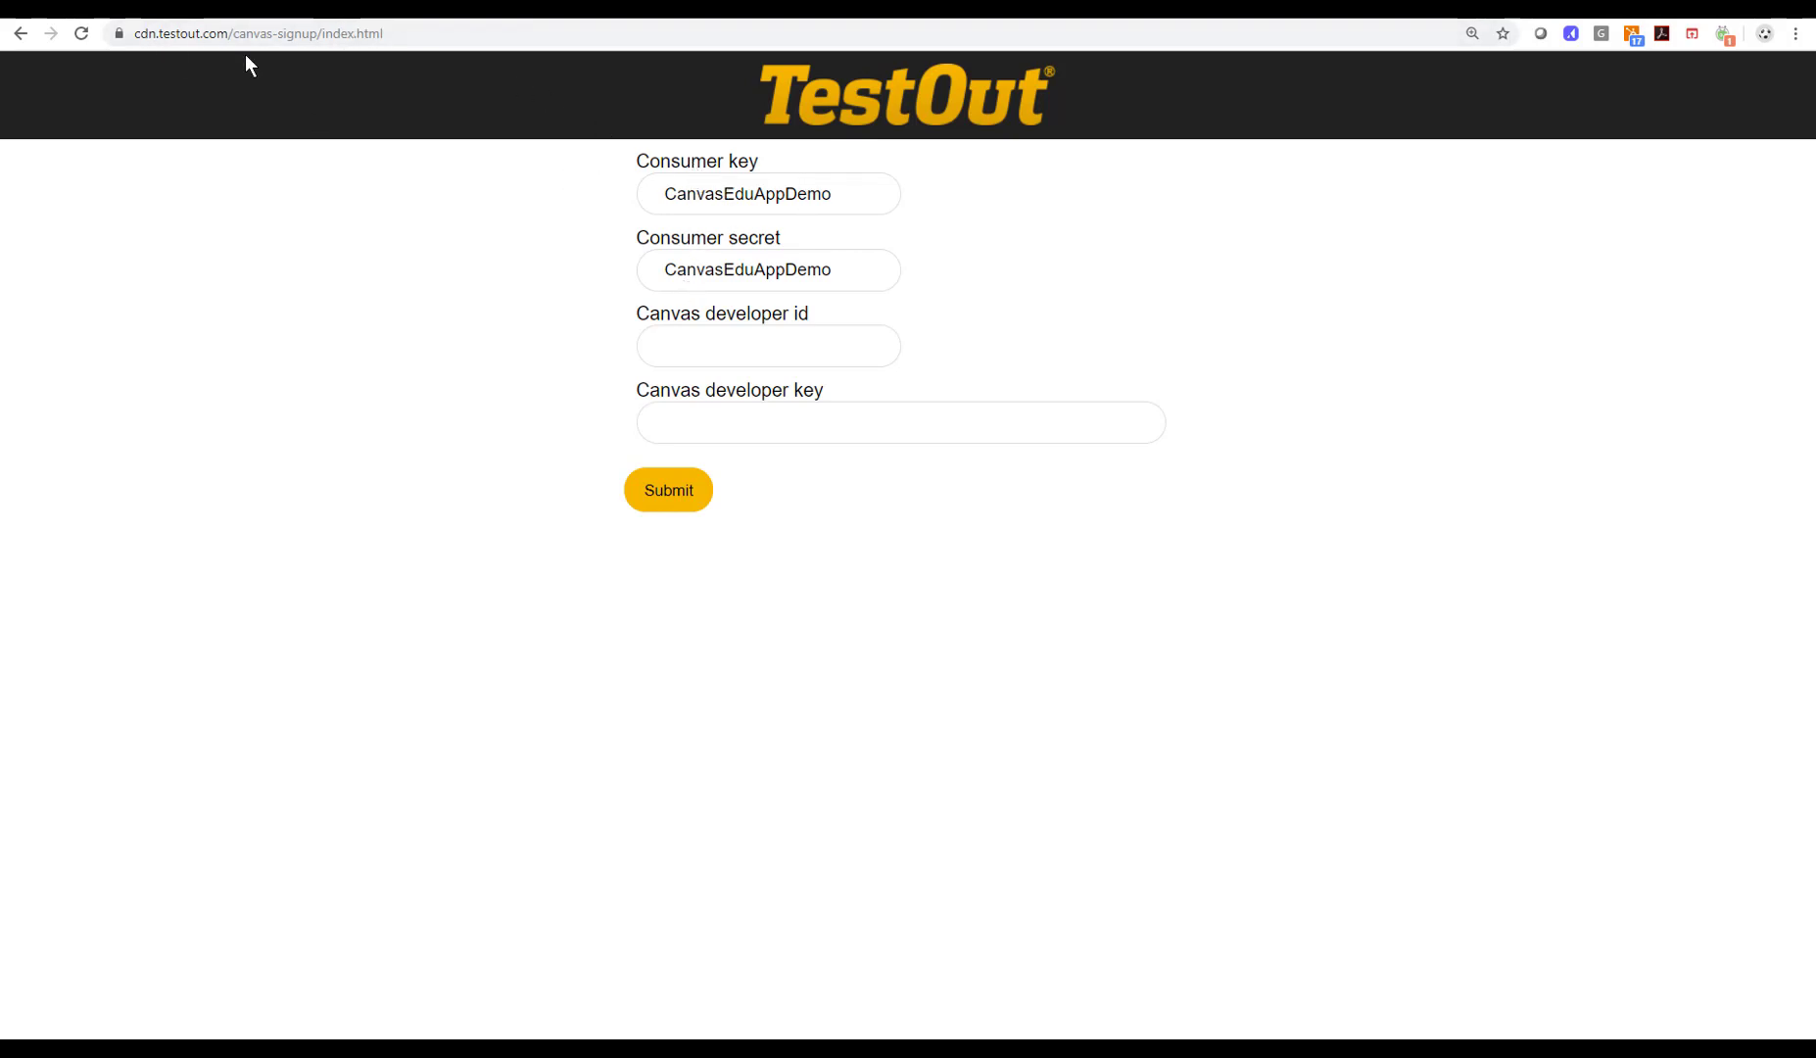
{"action": "left_click", "coordinate": [111, 17]}
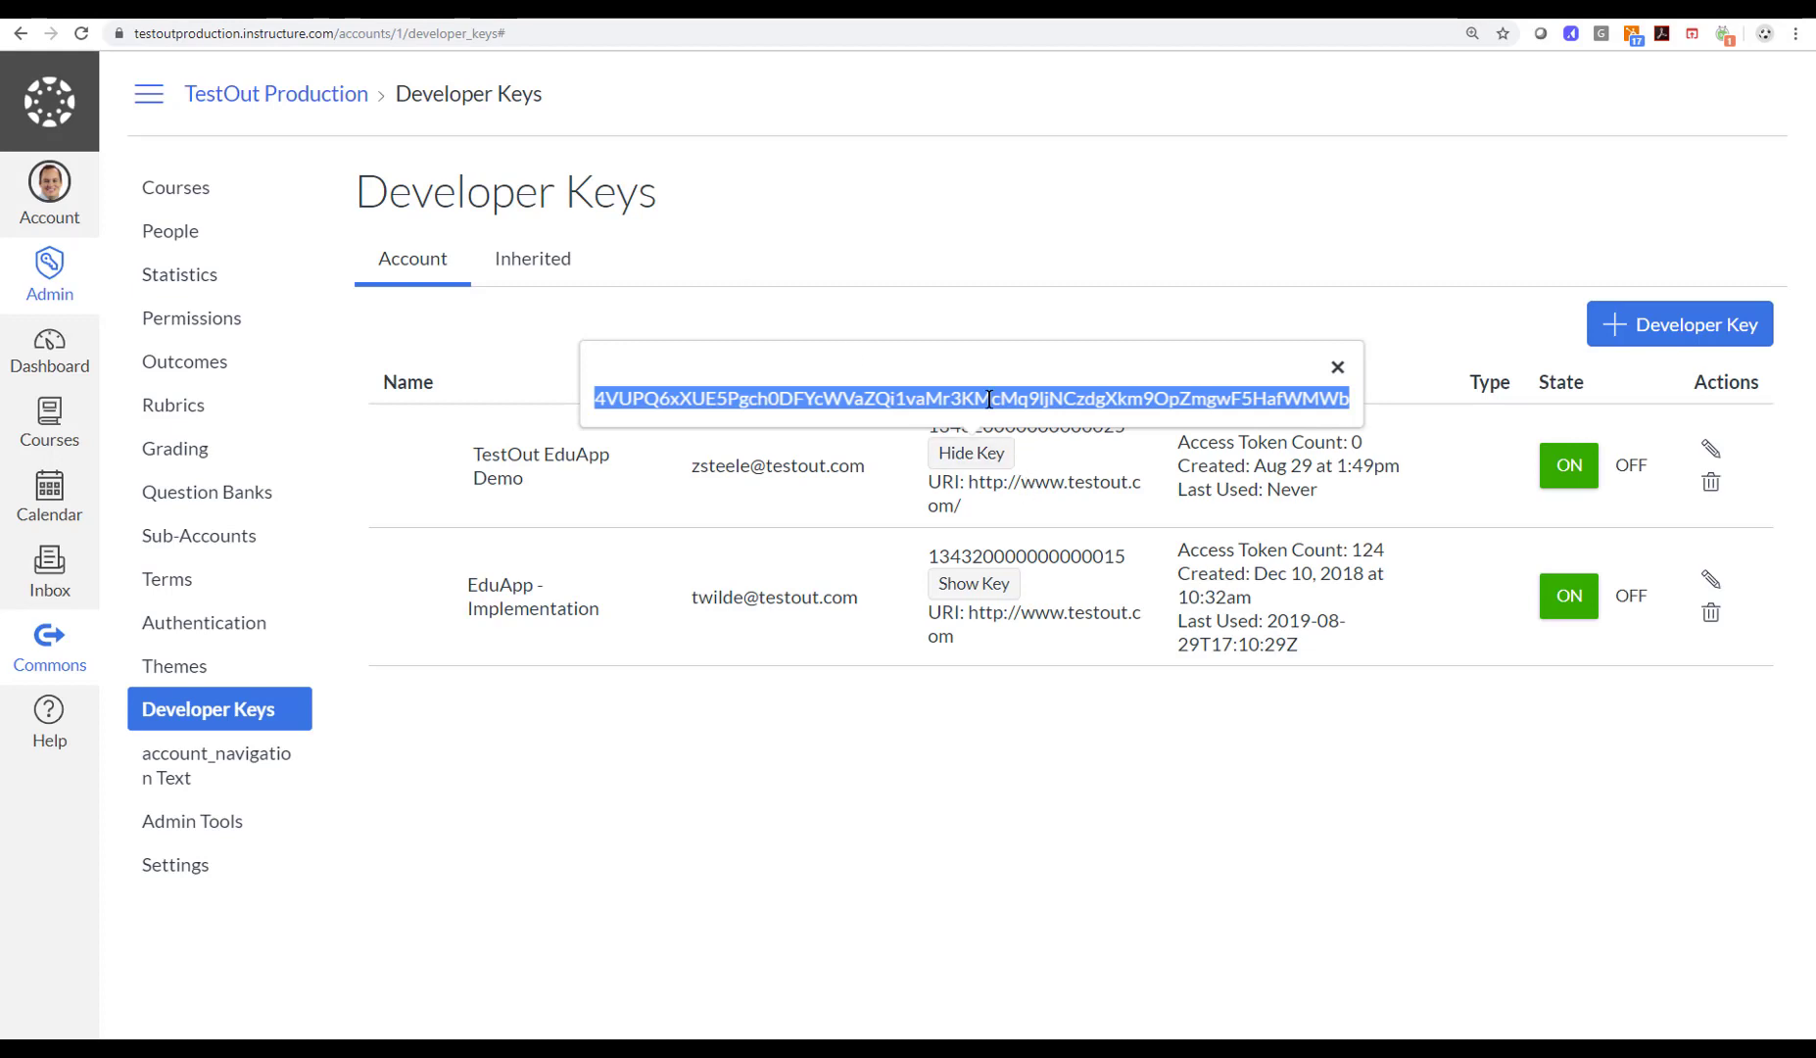
{"action": "right_click", "coordinate": [995, 400]}
{"action": "left_click", "coordinate": [1038, 412]}
{"action": "key", "text": "ctrl+Tab"}
{"action": "left_click", "coordinate": [730, 411]}
{"action": "right_click", "coordinate": [732, 411]}
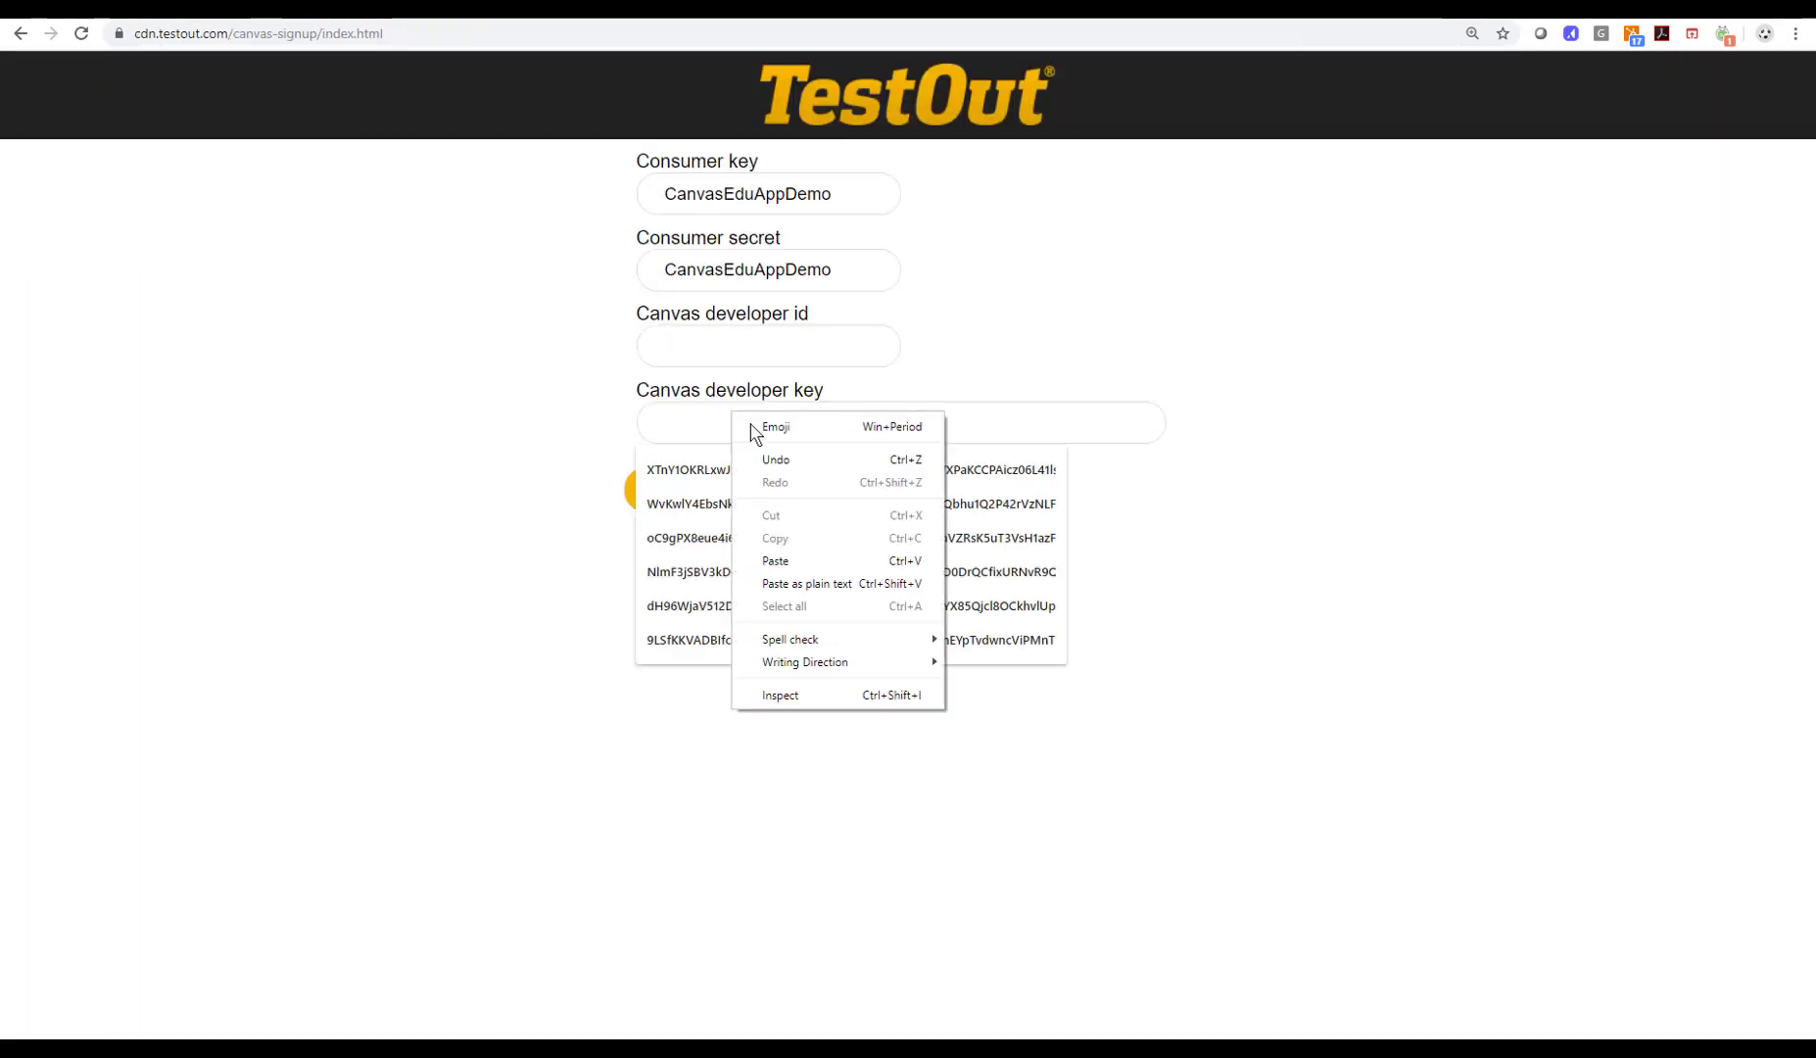
{"action": "left_click", "coordinate": [779, 561]}
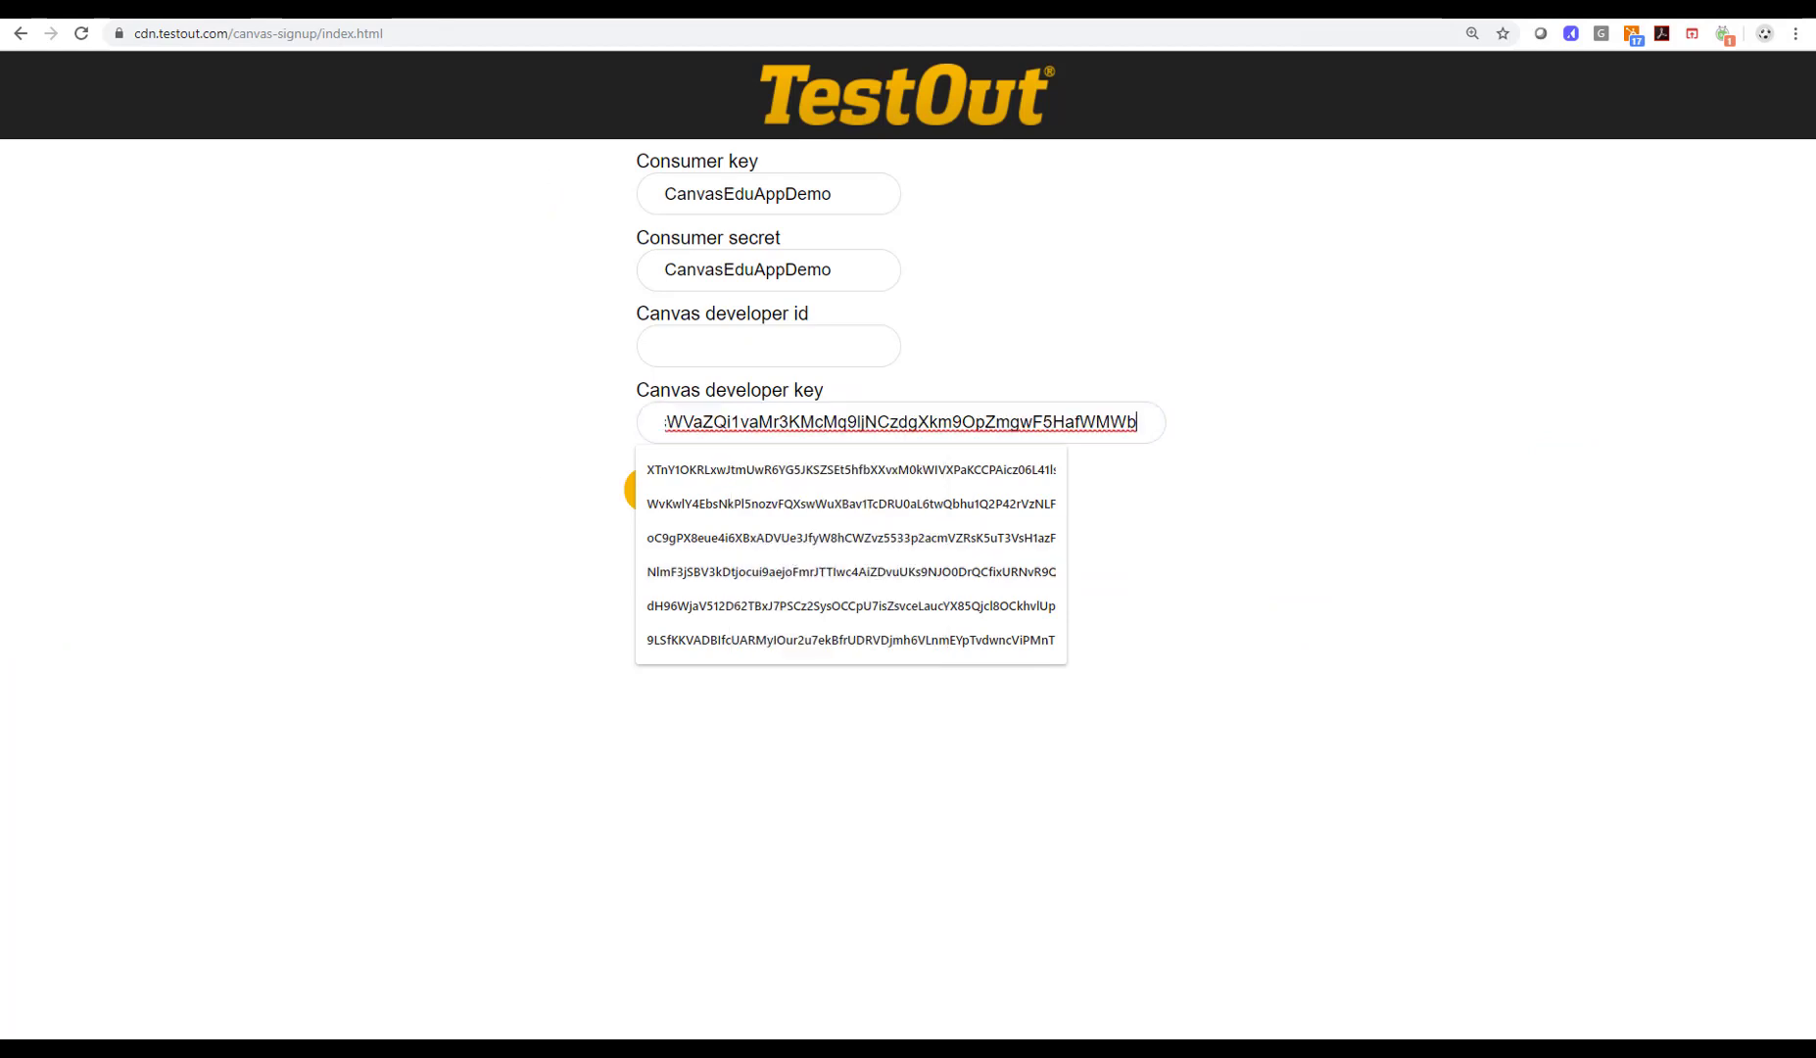
Copy the new key's ID in Canvas, fill in the signup page's Canvas developer id, and submit the form.
{"action": "left_click", "coordinate": [149, 16]}
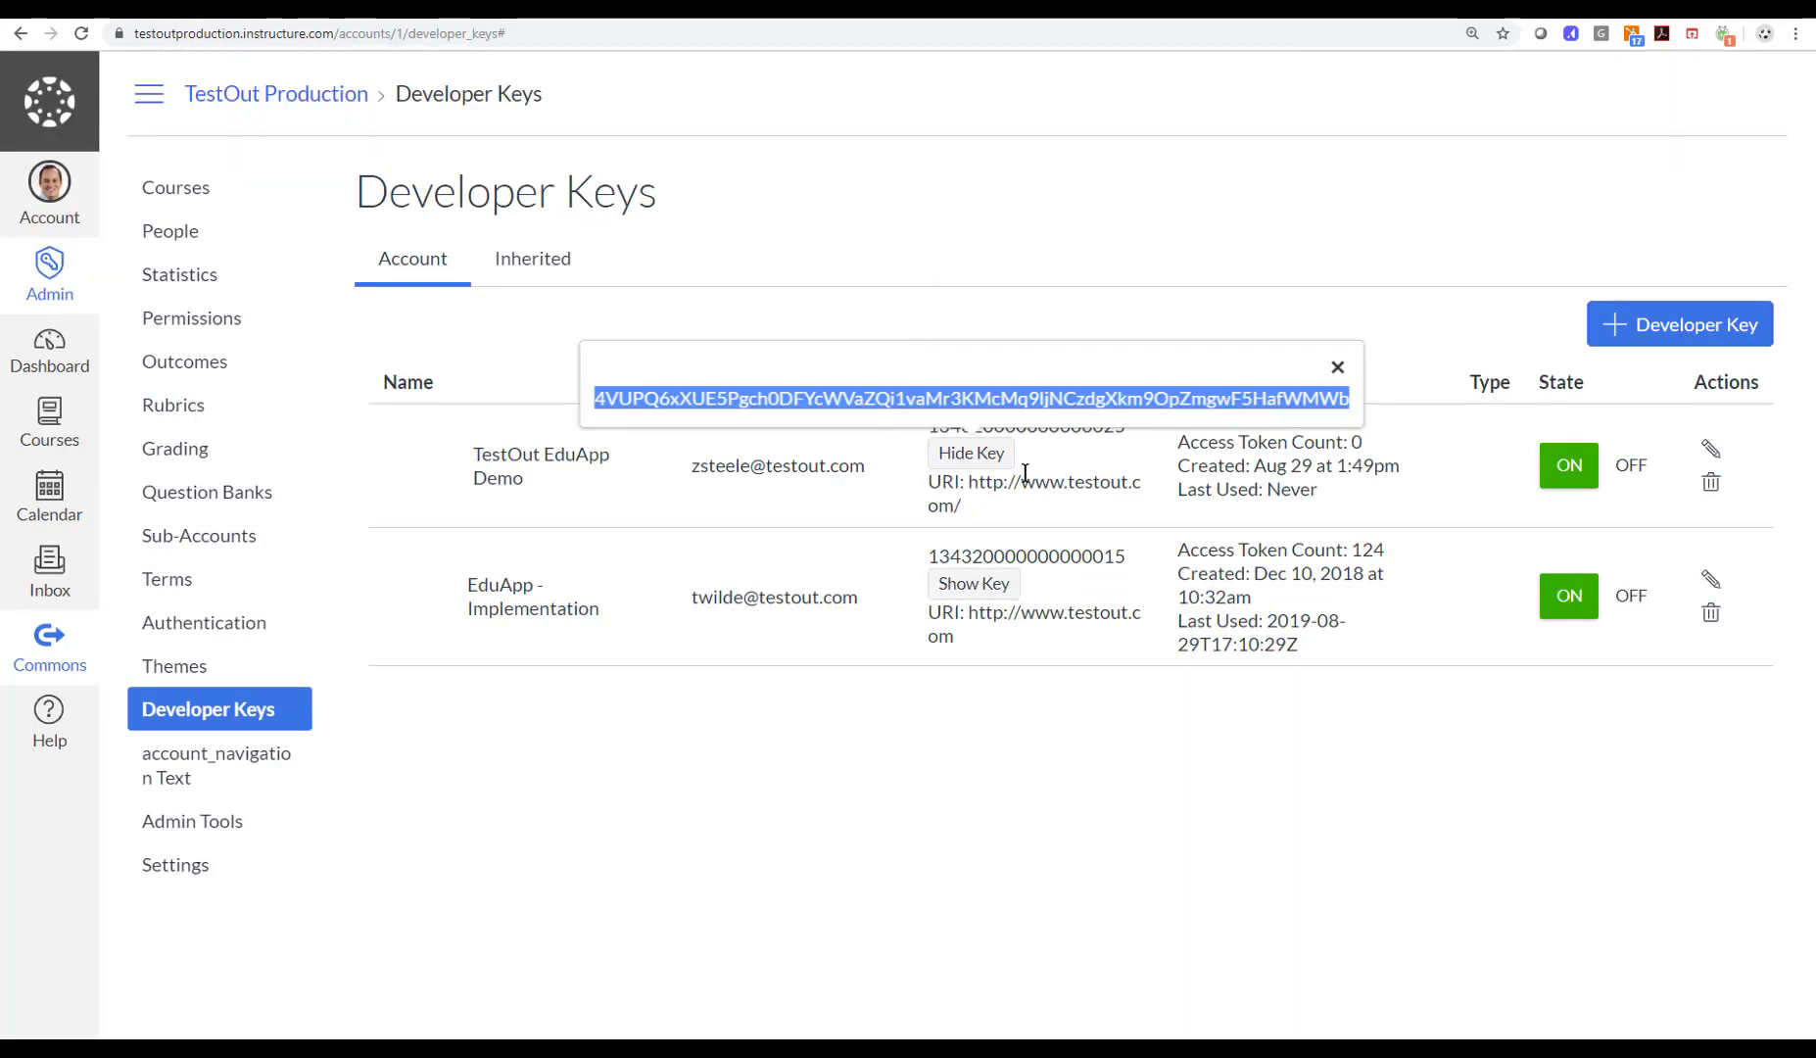
{"action": "left_click", "coordinate": [1062, 452]}
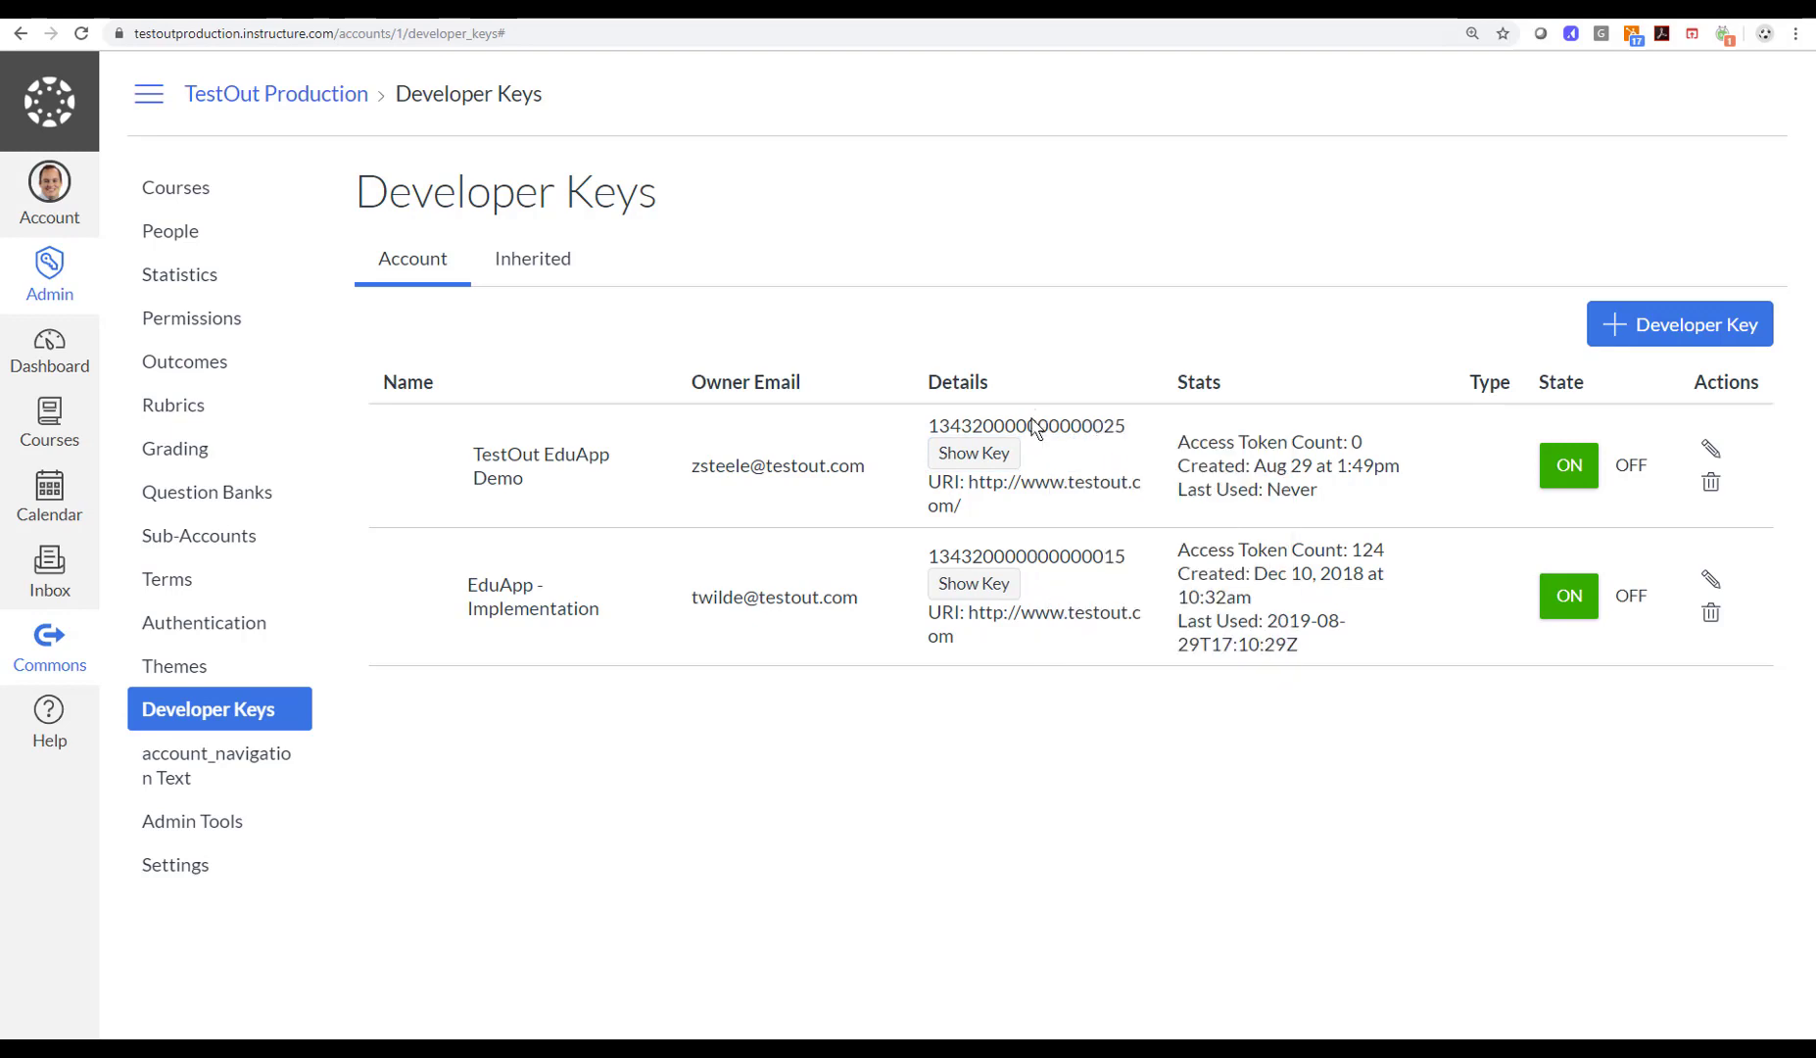
{"action": "double_click", "coordinate": [1030, 421]}
{"action": "right_click", "coordinate": [1031, 419]}
{"action": "left_click", "coordinate": [1070, 435]}
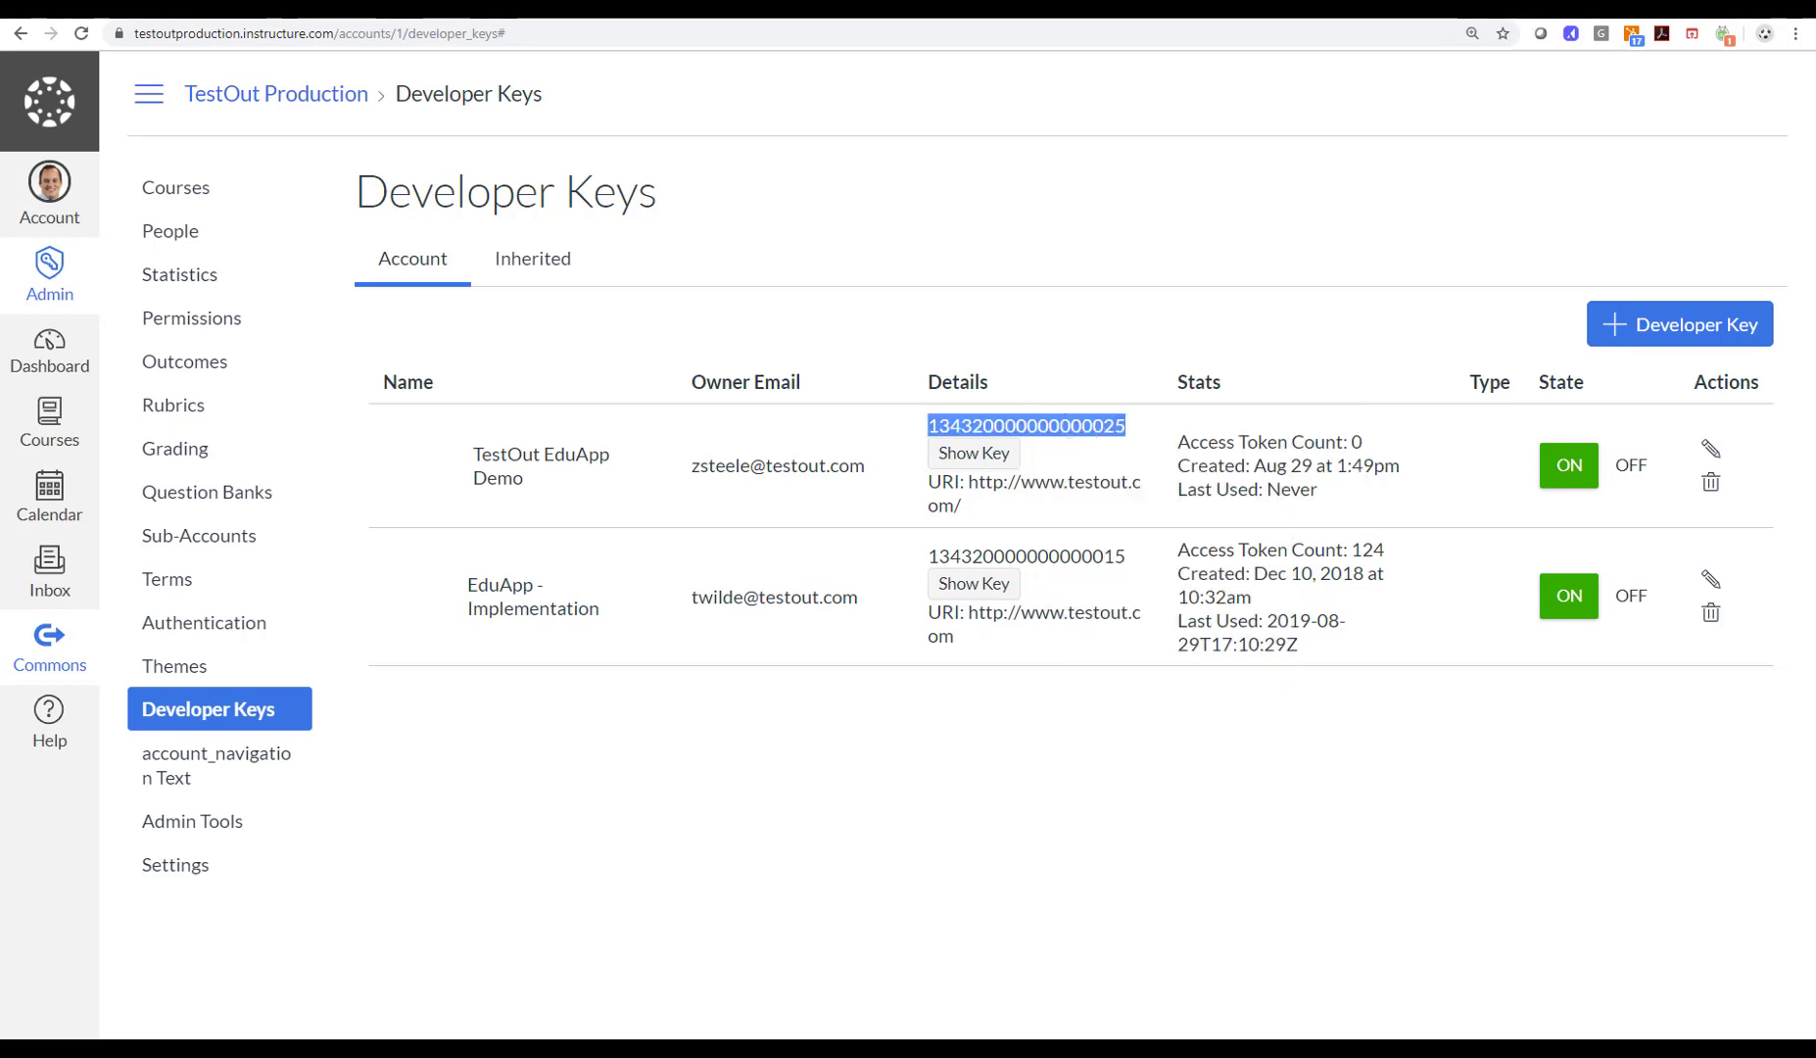
{"action": "key", "text": "ctrl+Tab"}
{"action": "left_click", "coordinate": [770, 350]}
{"action": "right_click", "coordinate": [773, 354]}
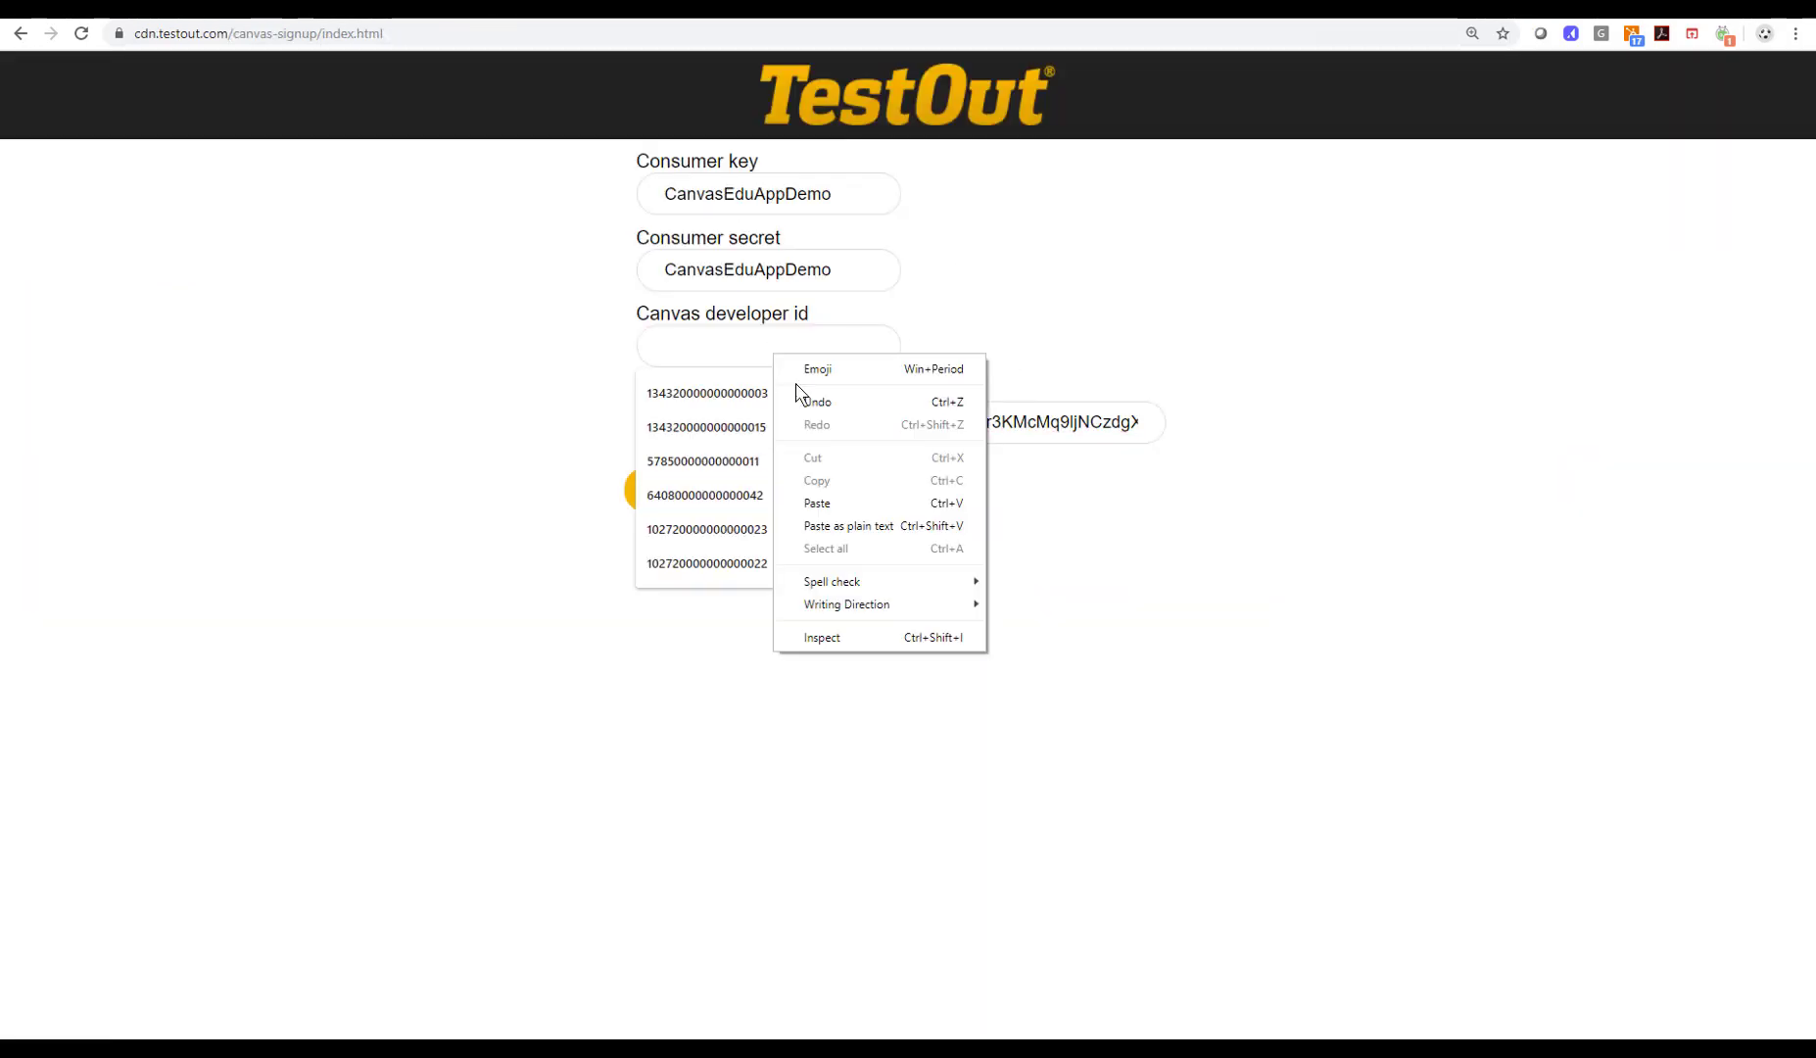
{"action": "left_click", "coordinate": [850, 504]}
{"action": "left_click", "coordinate": [531, 495]}
{"action": "left_click", "coordinate": [658, 494]}
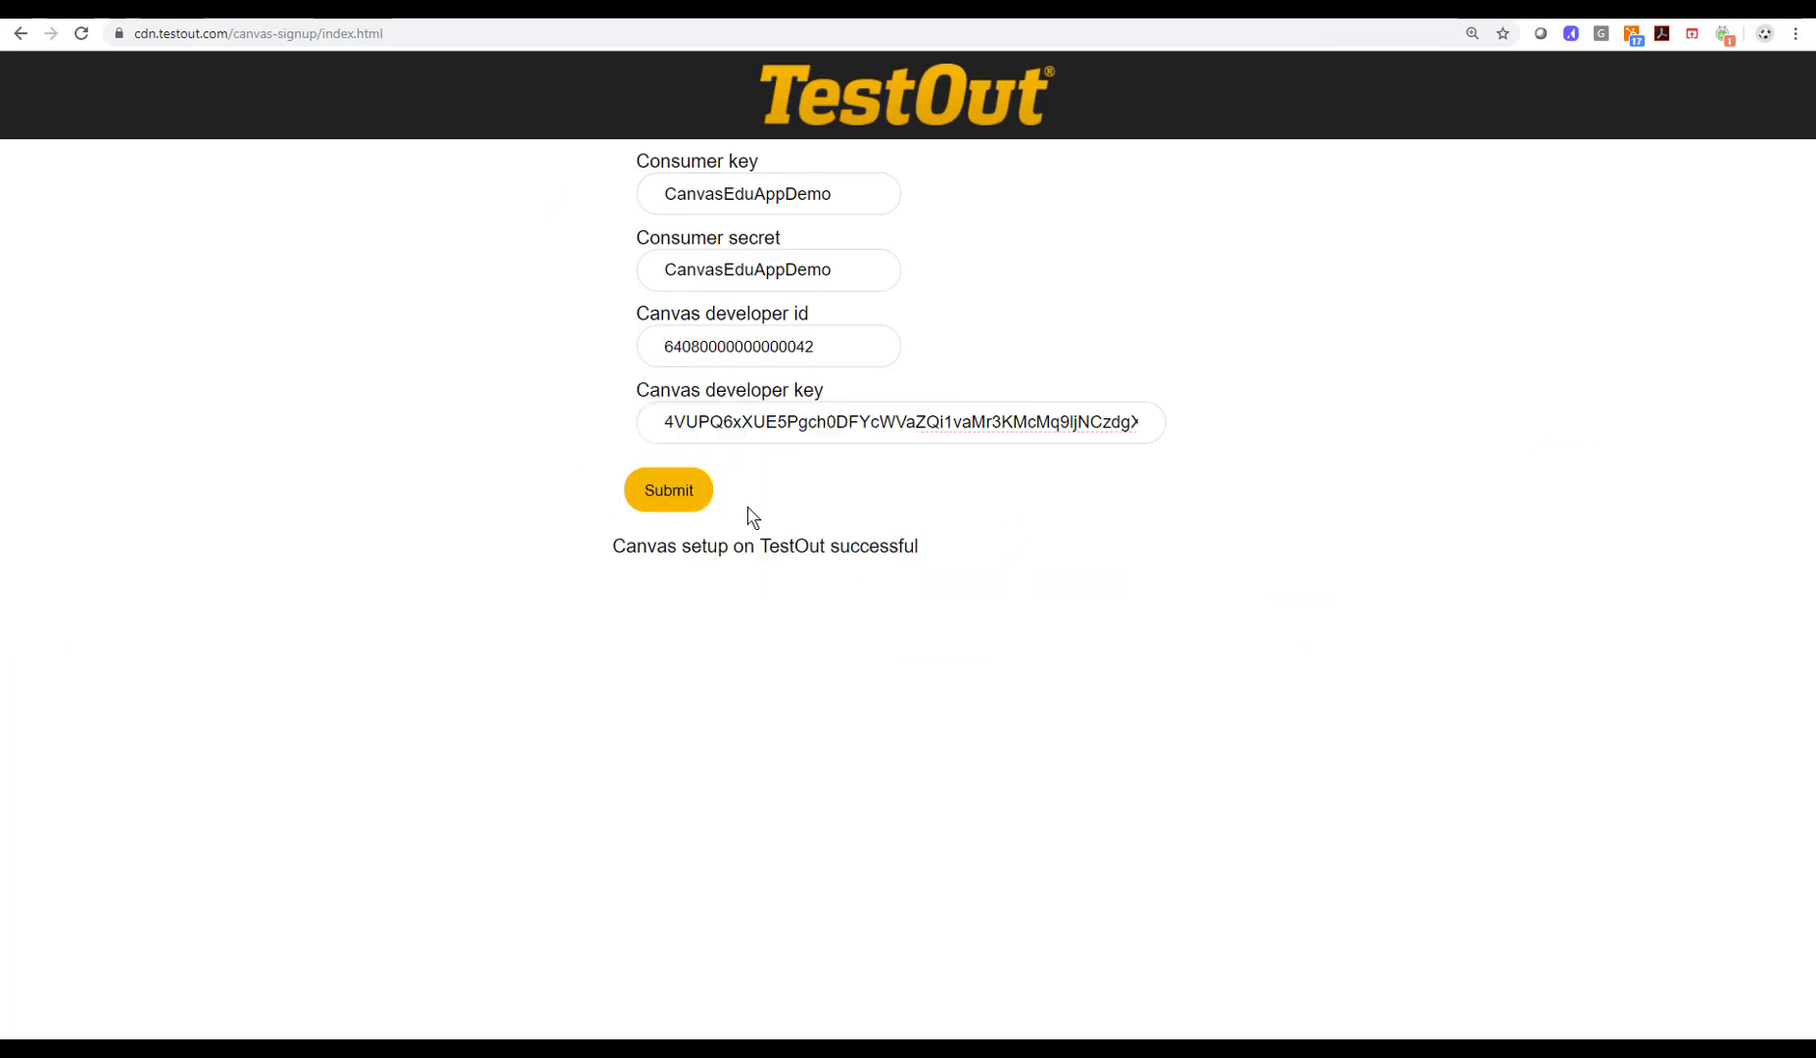
Switch back to Canvas and open the external apps settings of the Demos sub-account.
{"action": "left_click", "coordinate": [161, 12]}
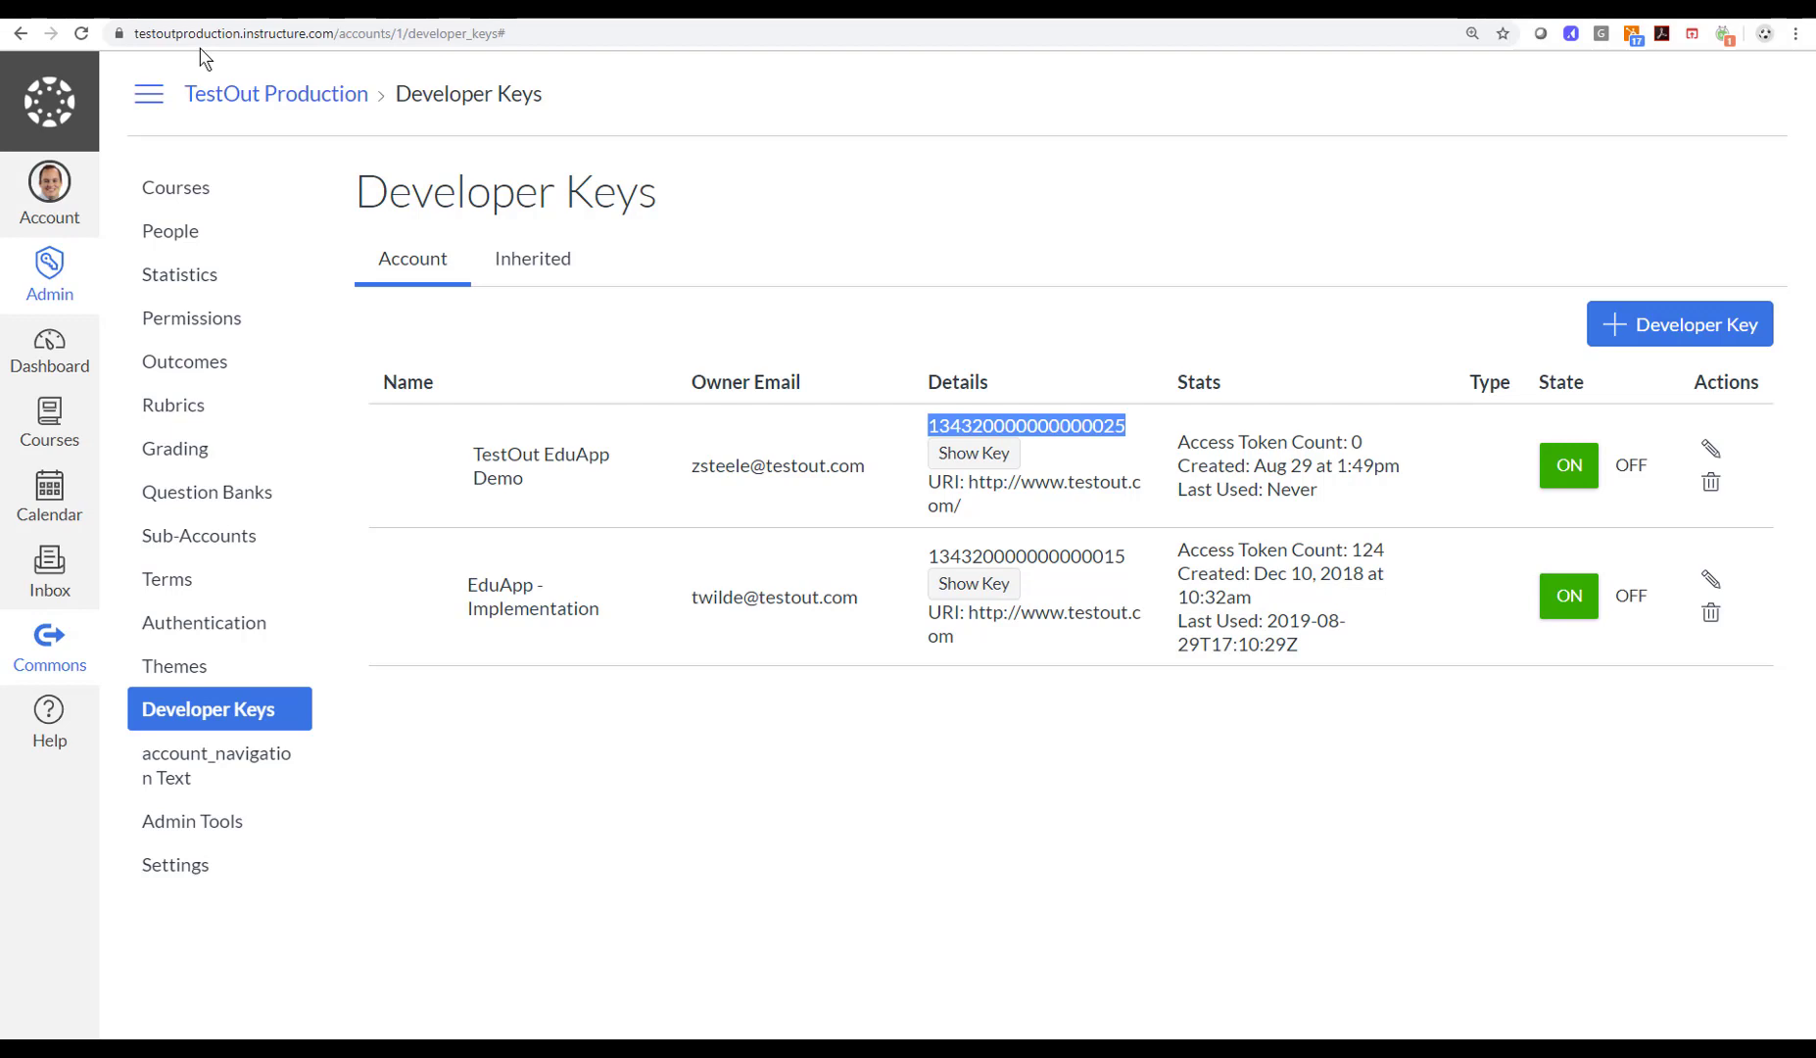
{"action": "left_click", "coordinate": [218, 534]}
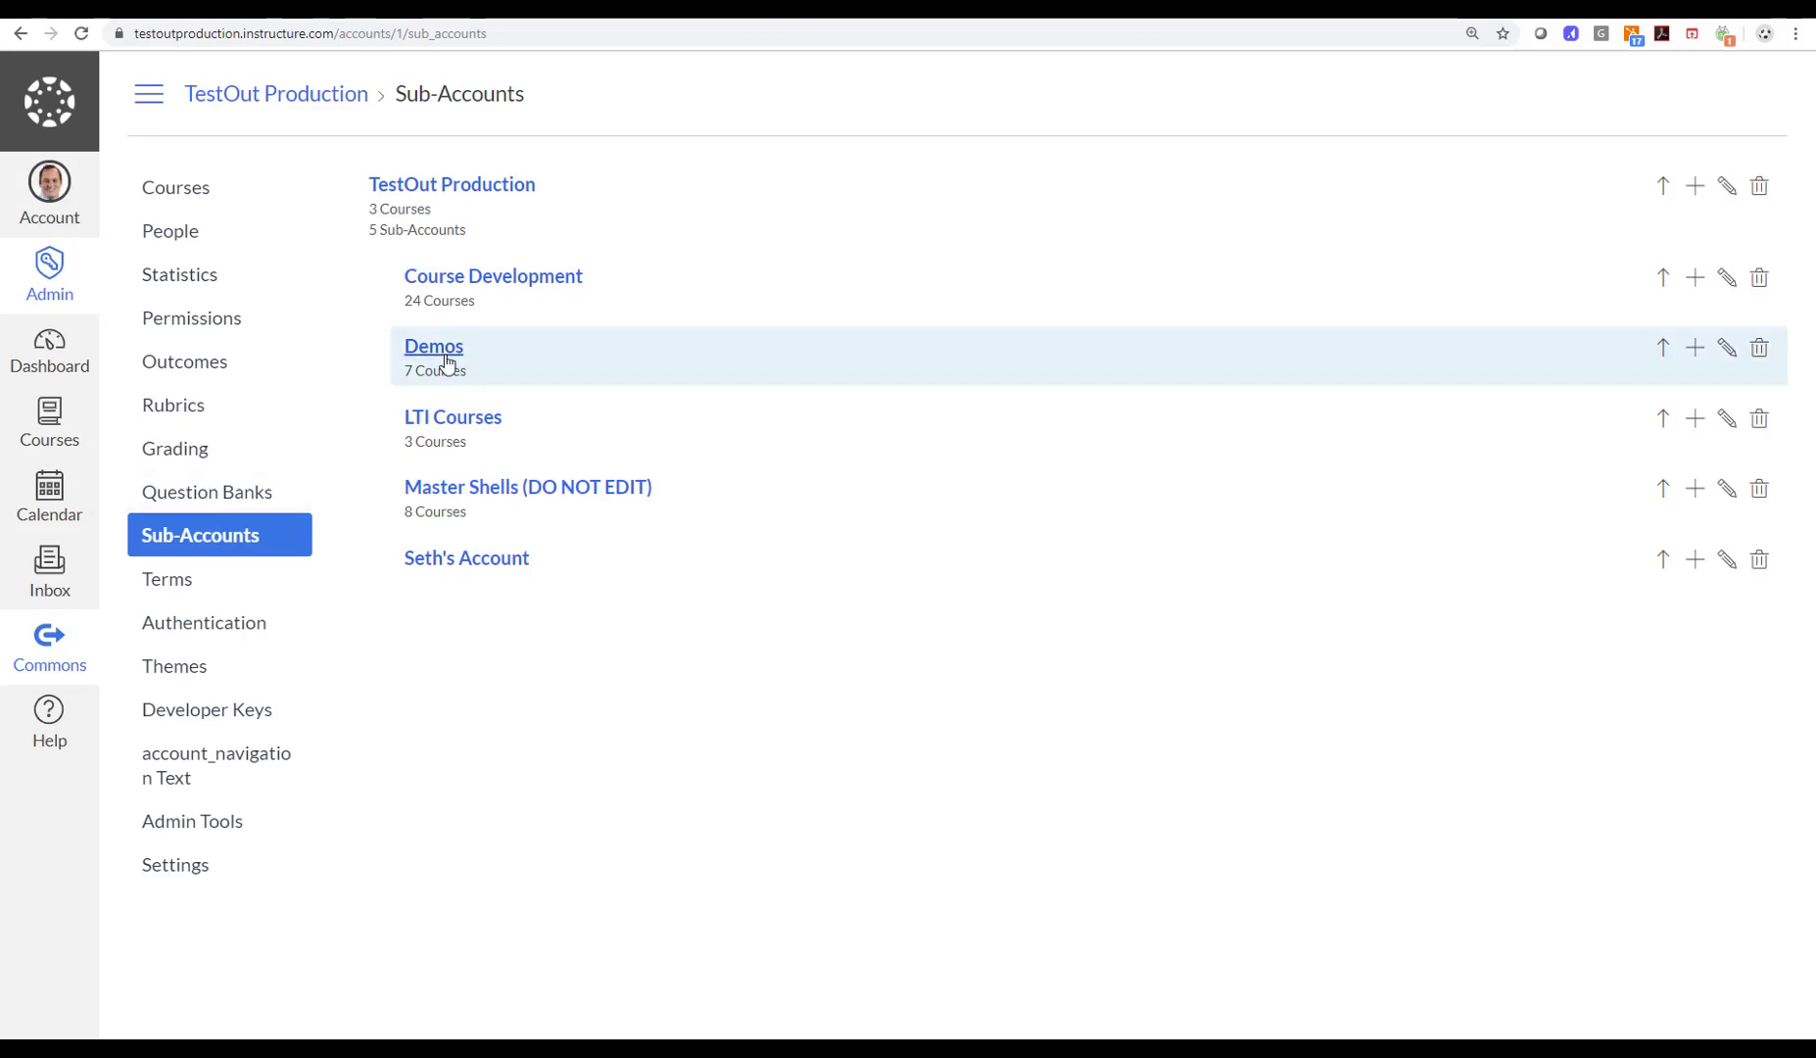
{"action": "left_click", "coordinate": [447, 361]}
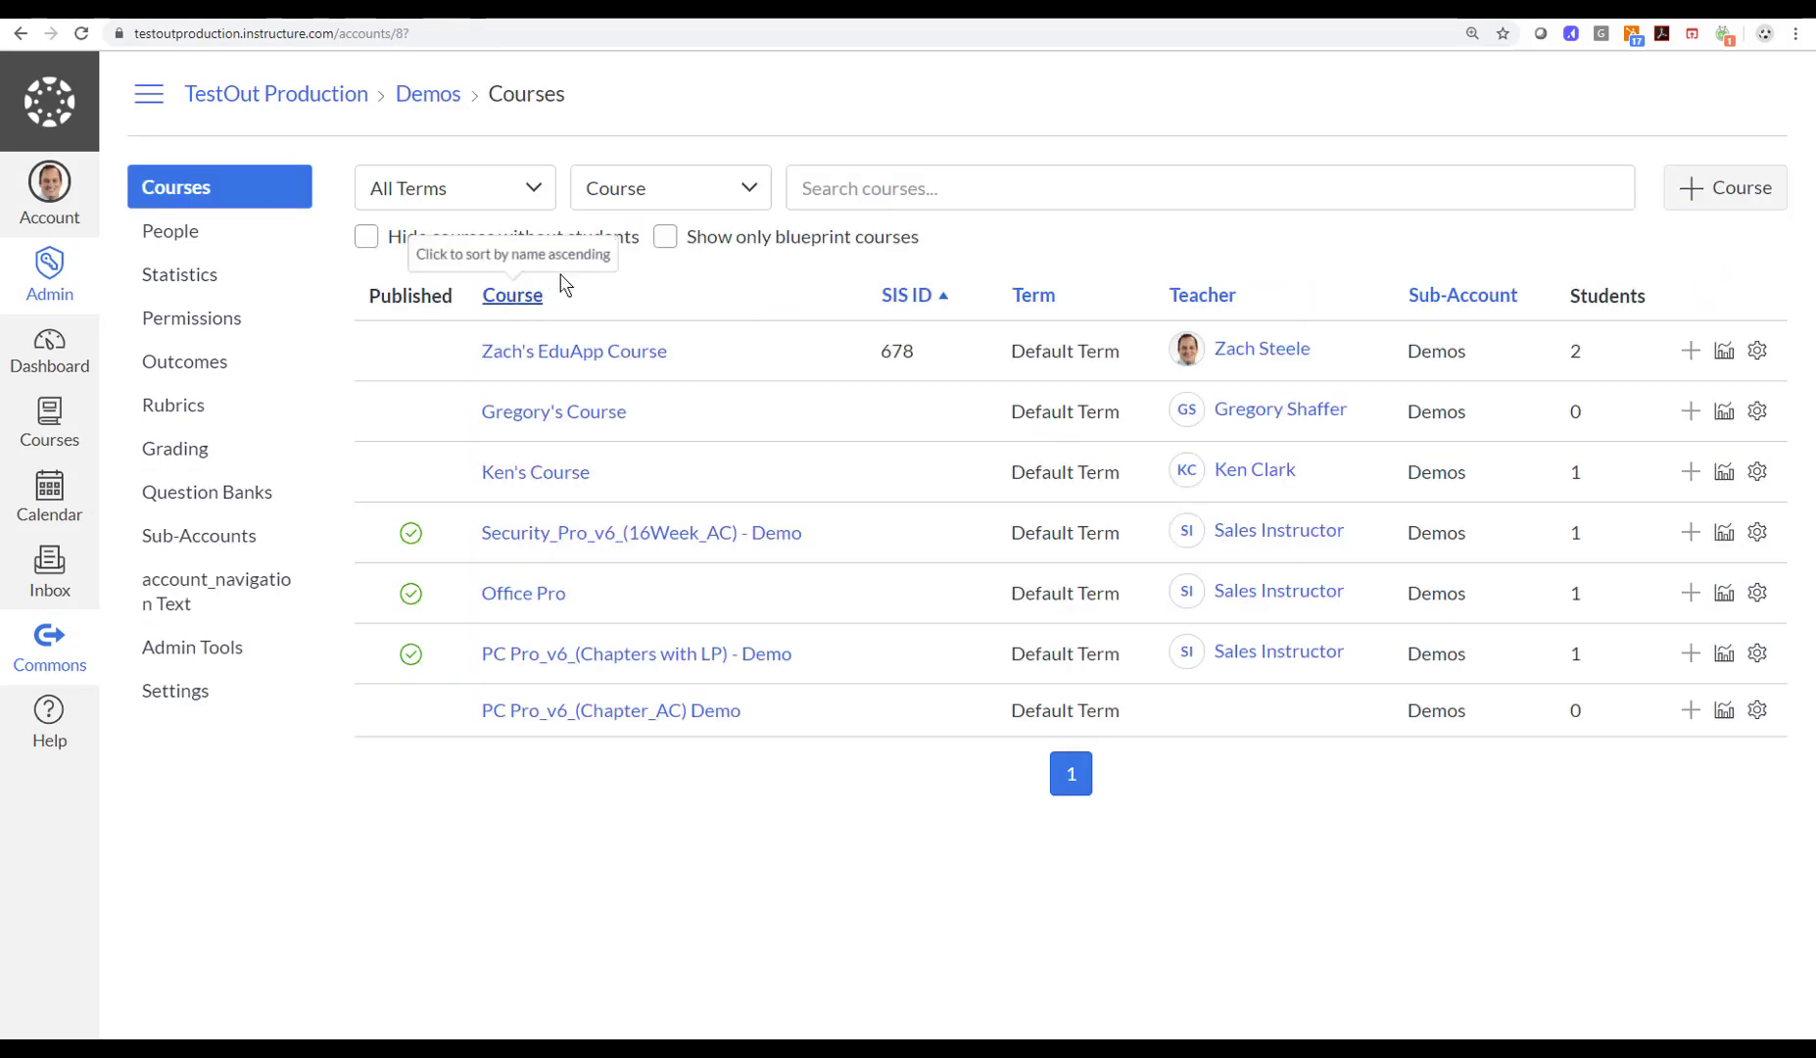
{"action": "left_click", "coordinate": [188, 694]}
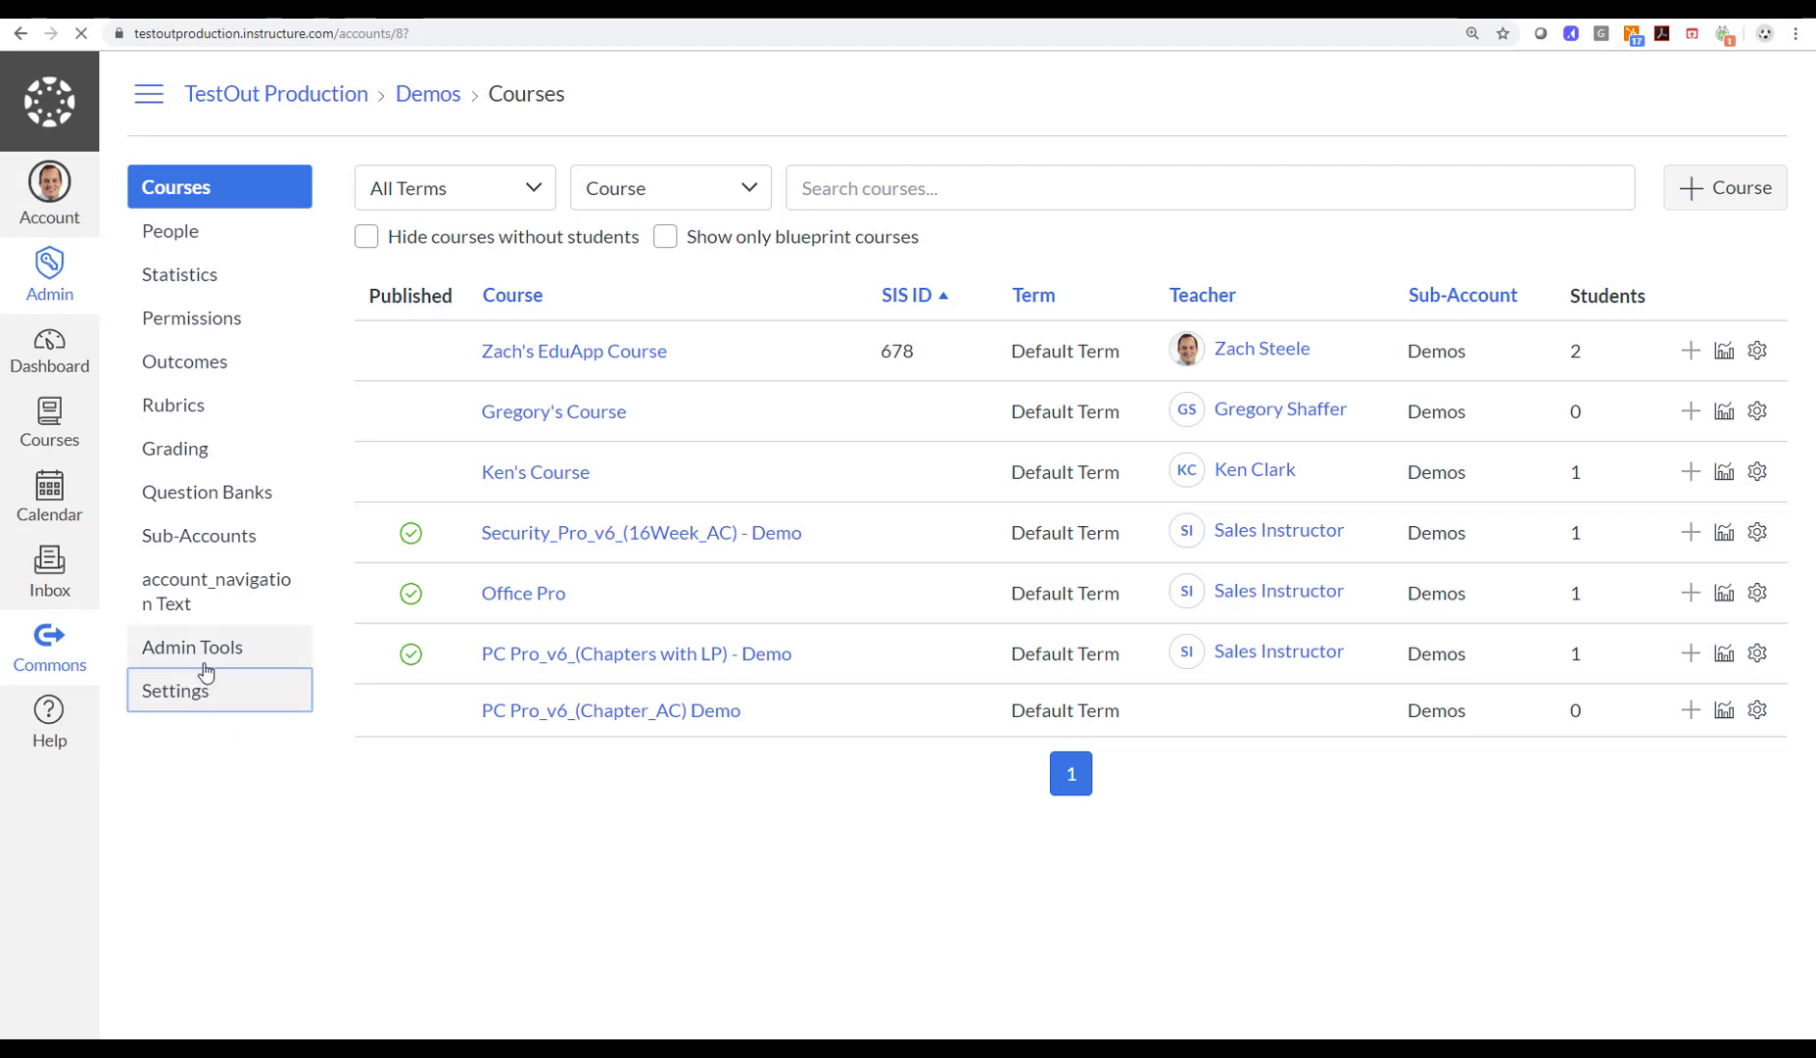
{"action": "left_click", "coordinate": [928, 192]}
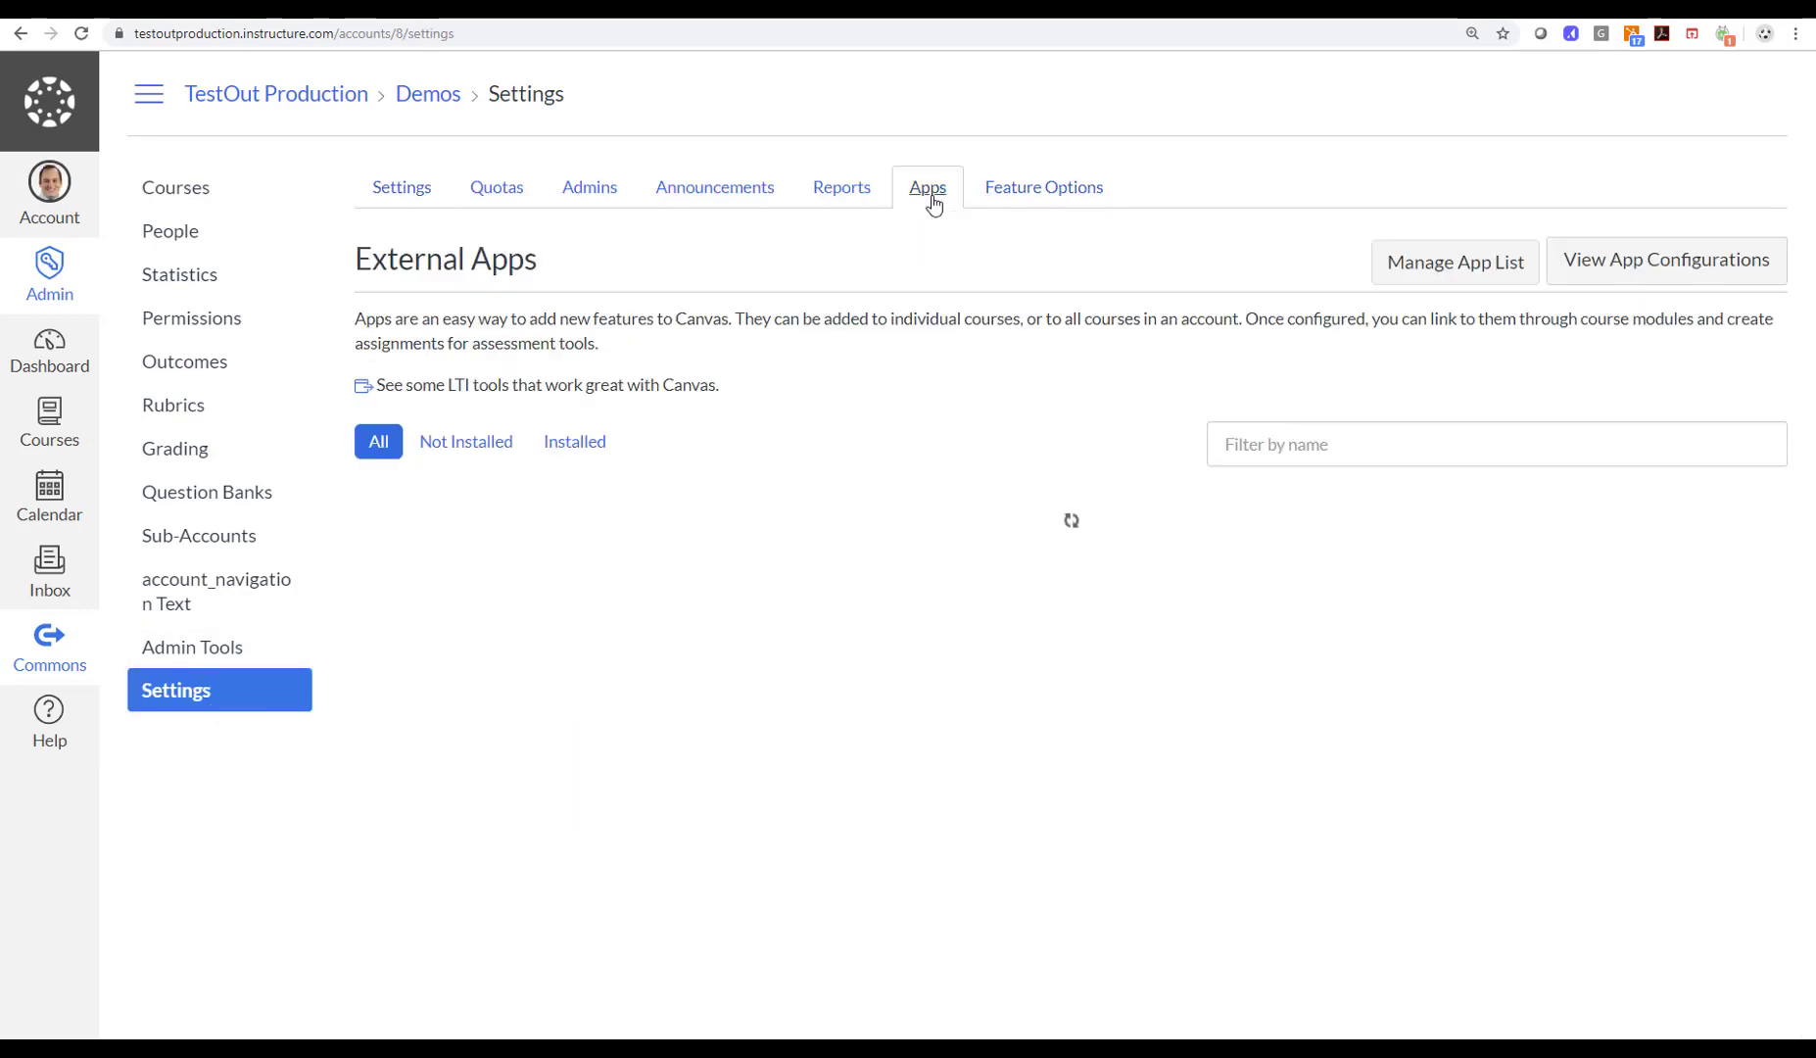
Filter the external apps for TestOut and open the TestOut EduApp page.
{"action": "left_click", "coordinate": [1243, 450]}
{"action": "type", "text": "ters"}
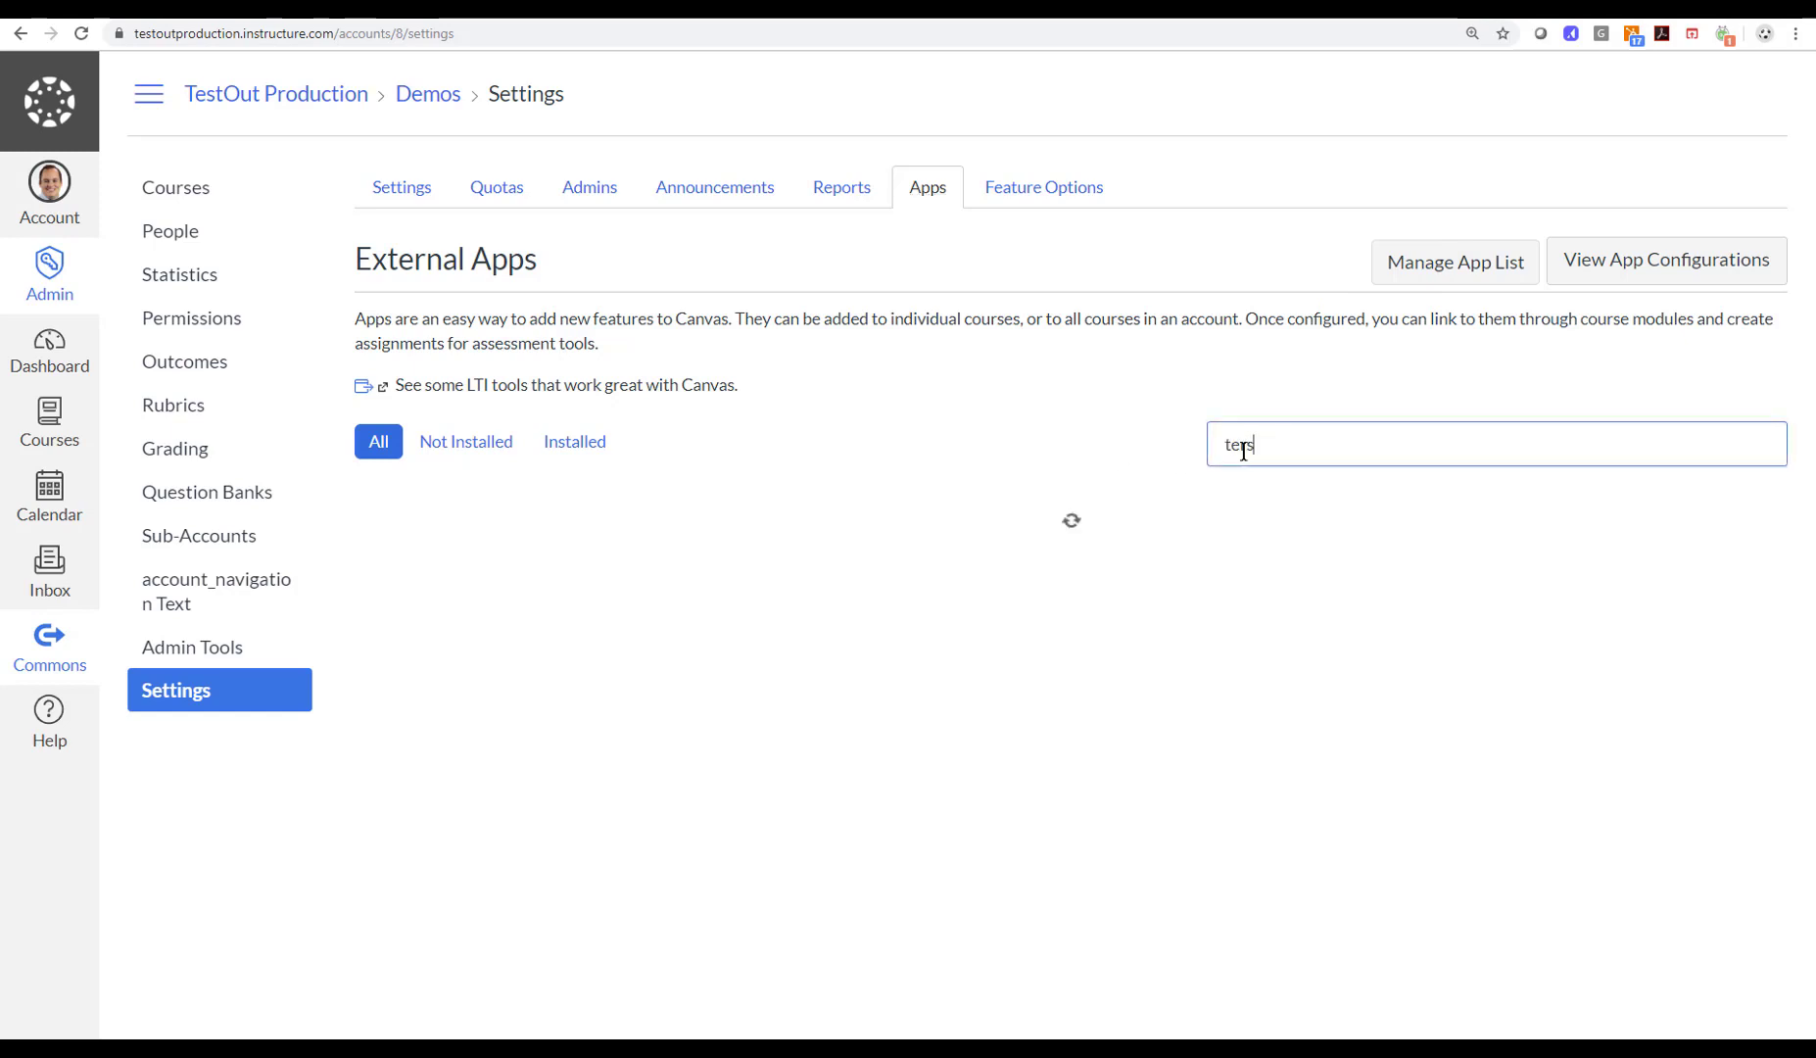
{"action": "type", "text": "tout"}
{"action": "left_click", "coordinate": [519, 595]}
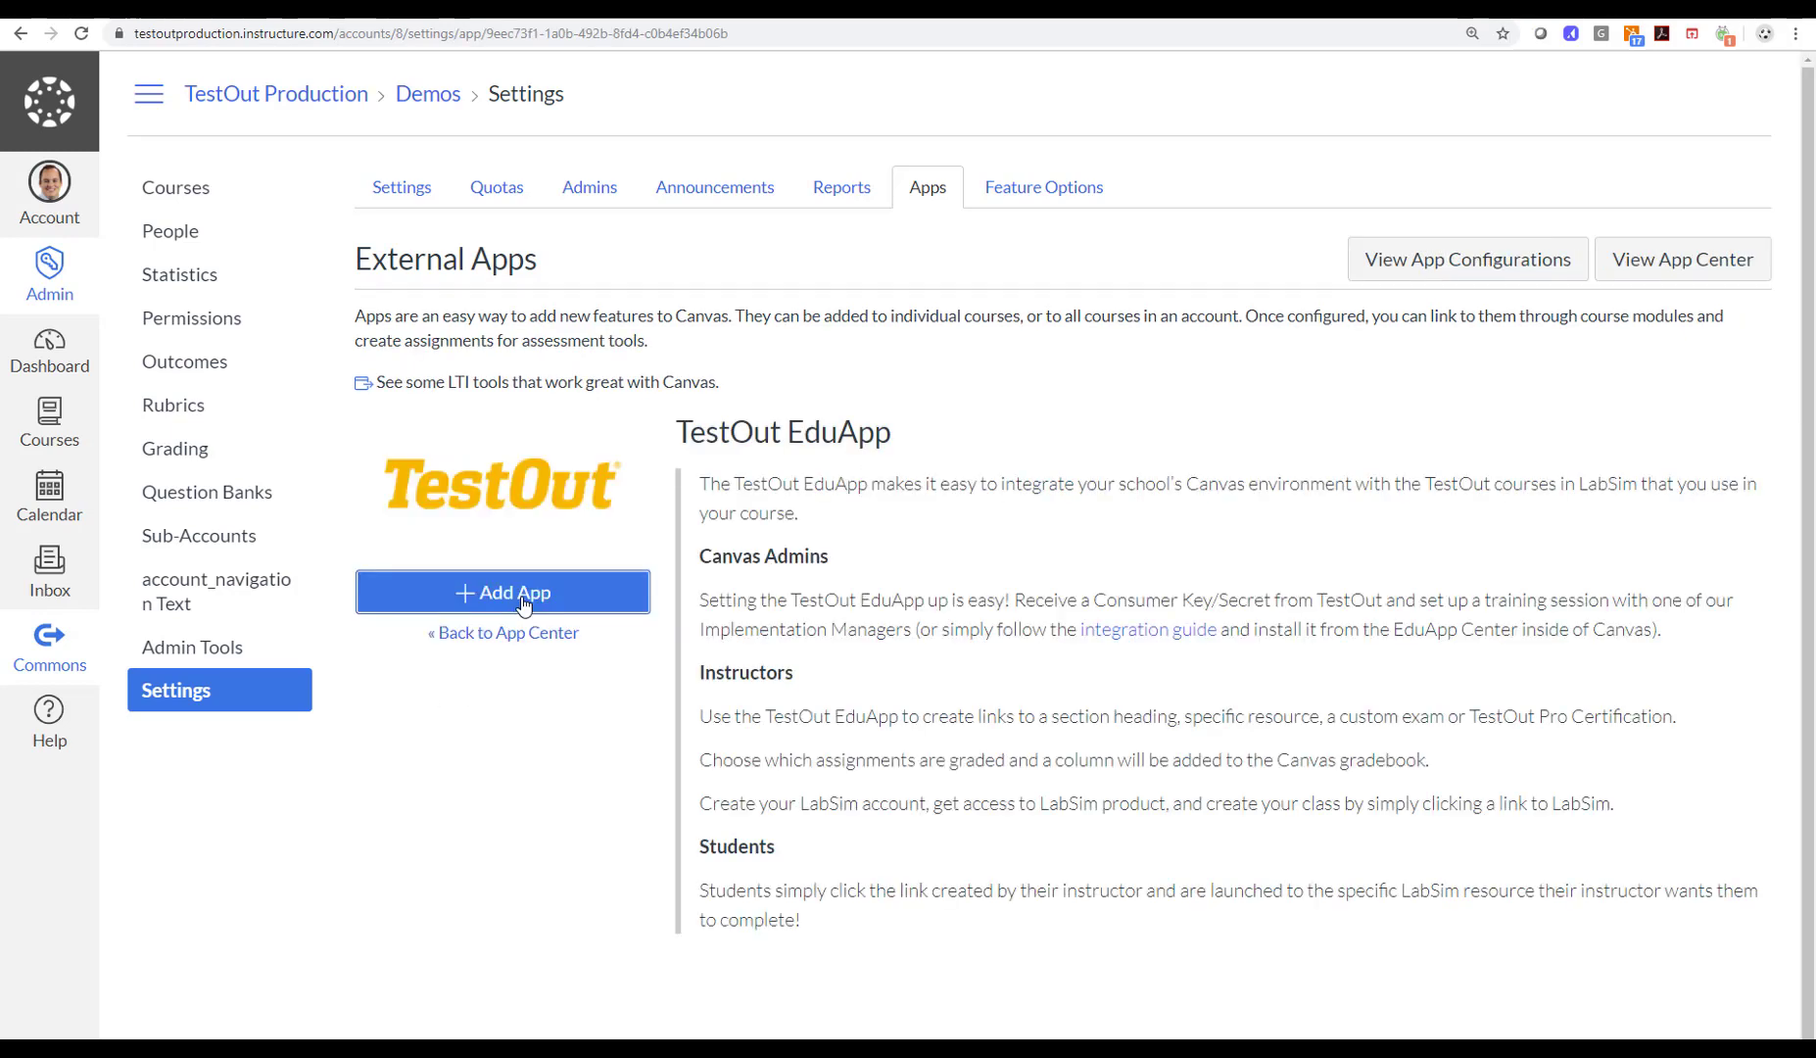
Add the TestOut EduApp to the sub-account, filling in the consumer key and shared secret.
{"action": "left_click", "coordinate": [546, 589]}
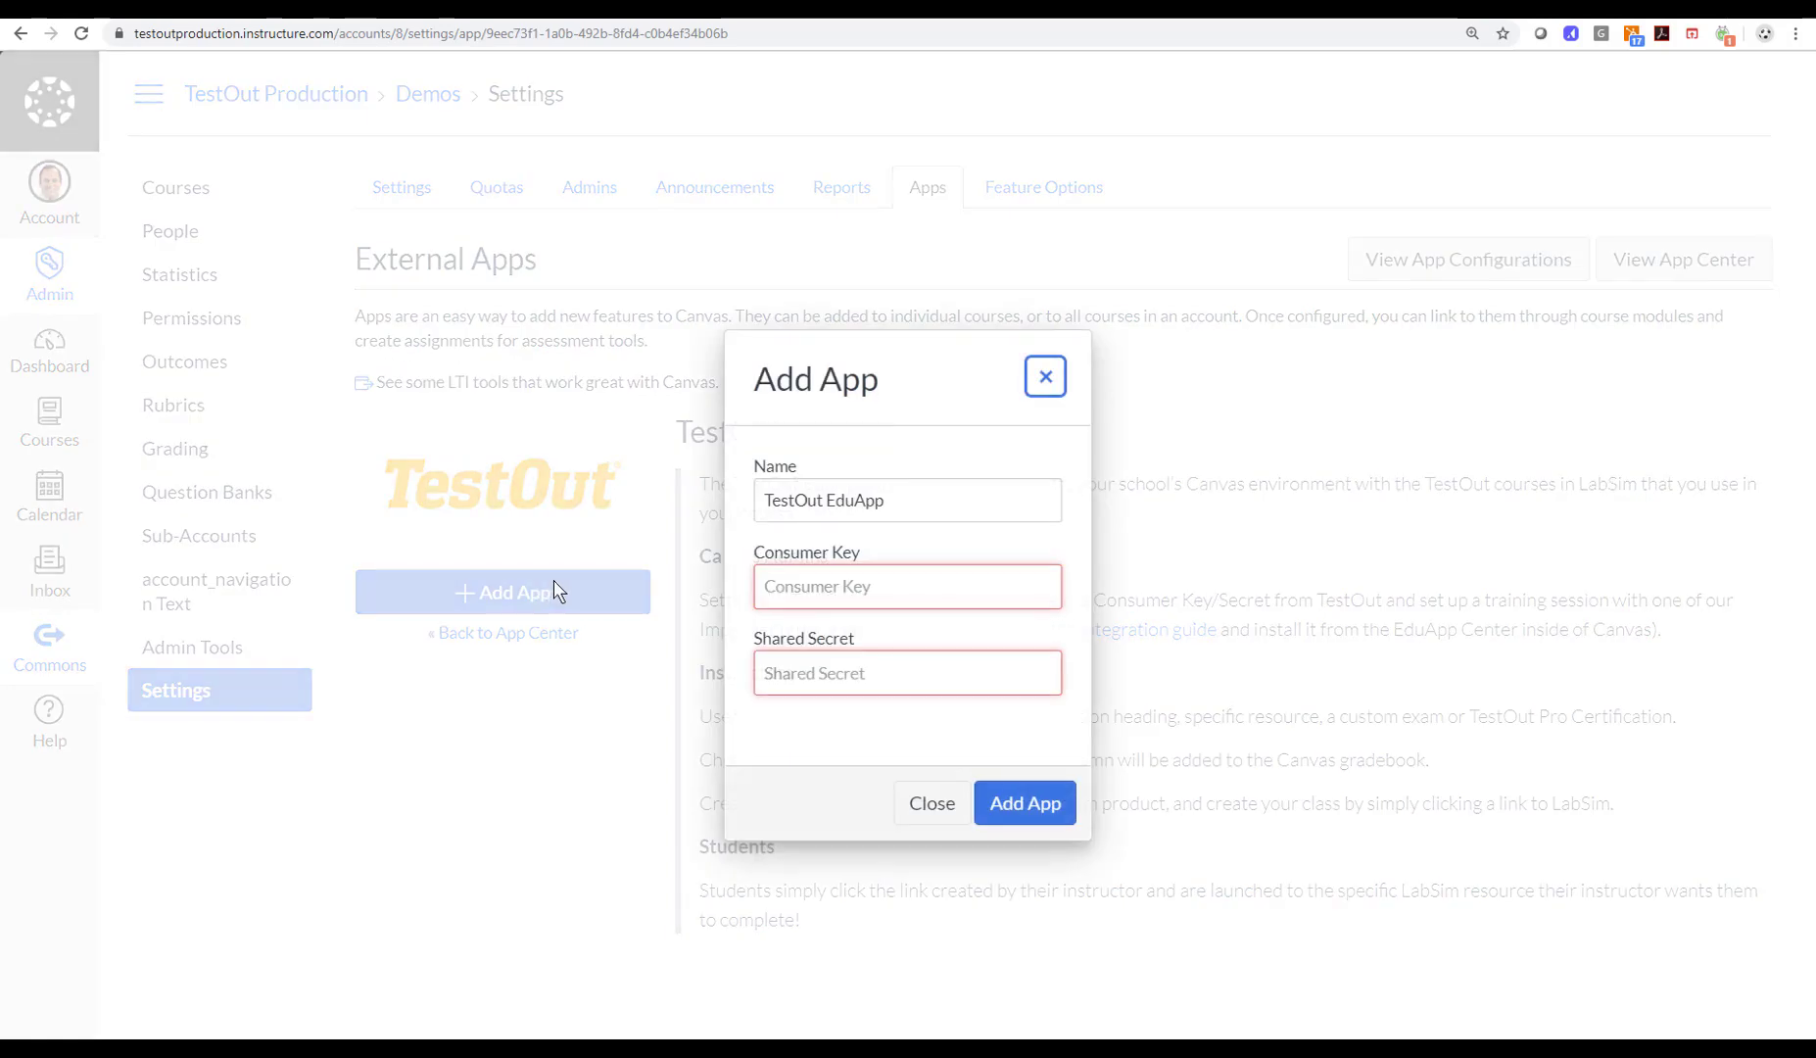
{"action": "left_click", "coordinate": [812, 588]}
{"action": "left_click", "coordinate": [870, 587]}
{"action": "key", "text": "ctrl+v"}
{"action": "left_click", "coordinate": [828, 672]}
{"action": "key", "text": "ctrl+v"}
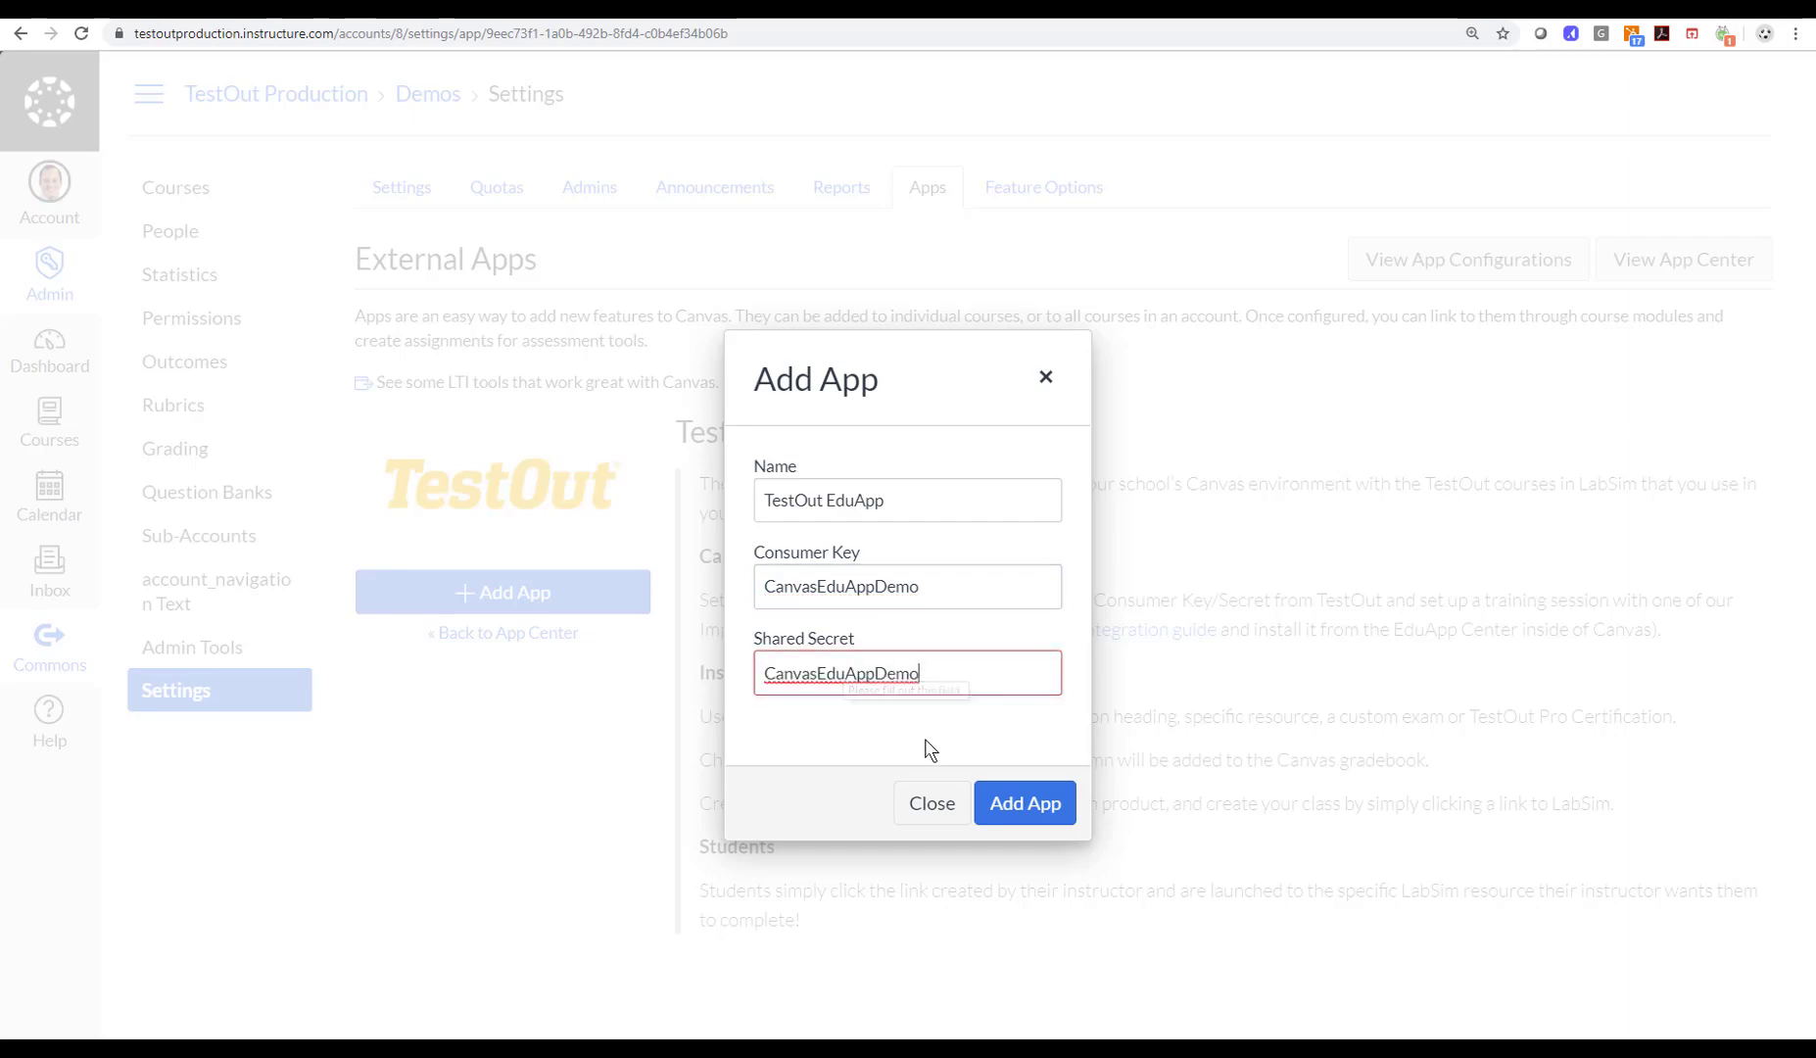
{"action": "left_click", "coordinate": [1025, 807]}
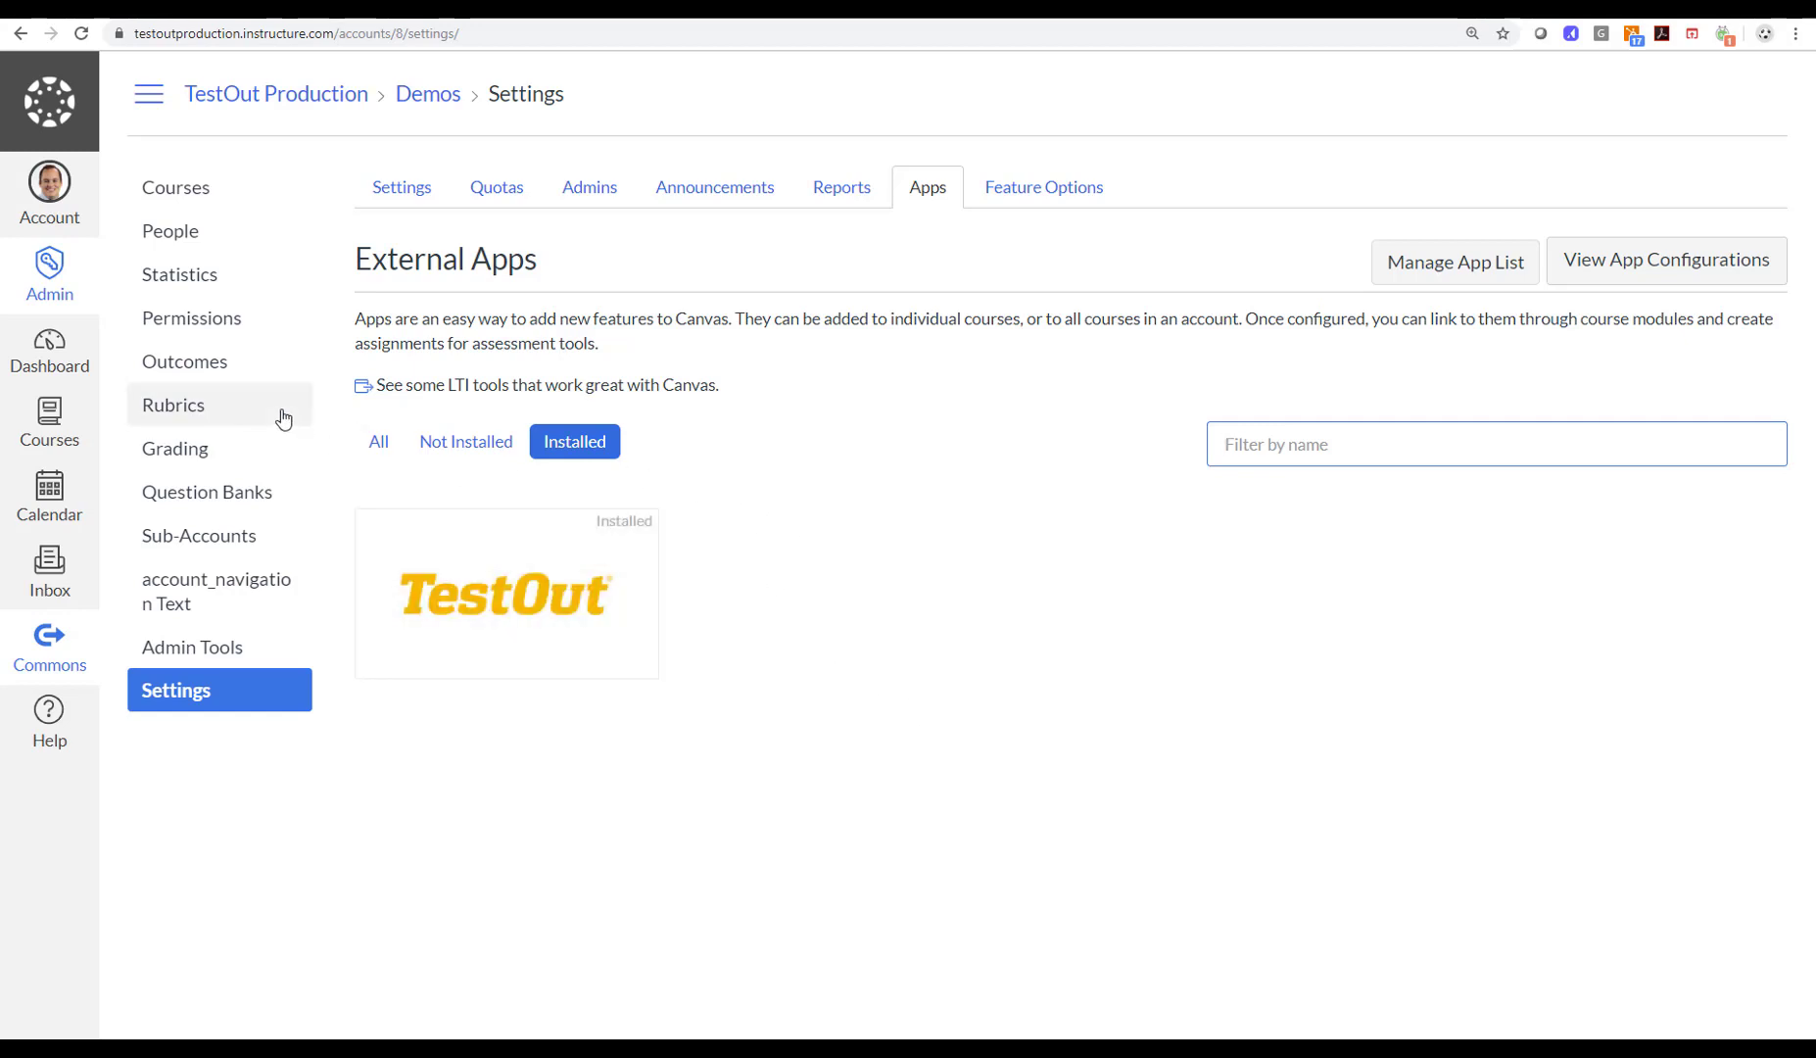
Open the For Demos course from the Demos sub-account's course list and go to the course settings.
{"action": "left_click", "coordinate": [203, 189]}
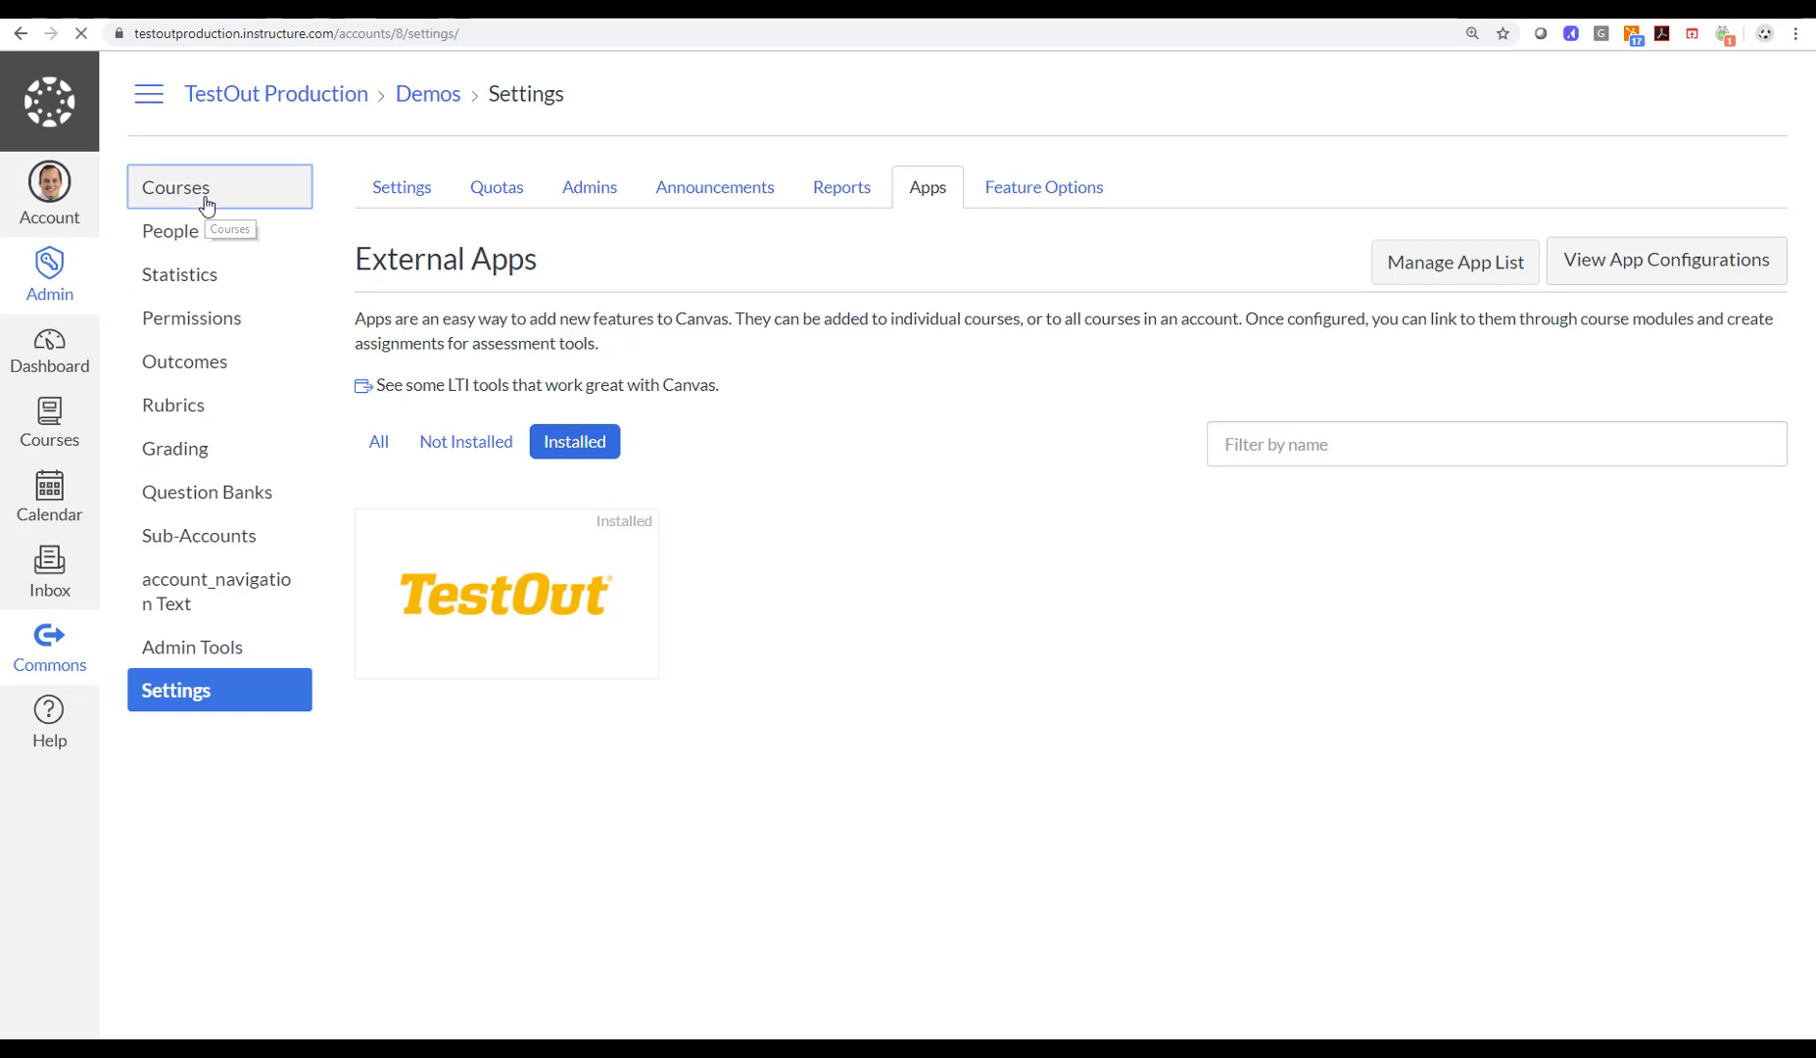
{"action": "left_click", "coordinate": [605, 356]}
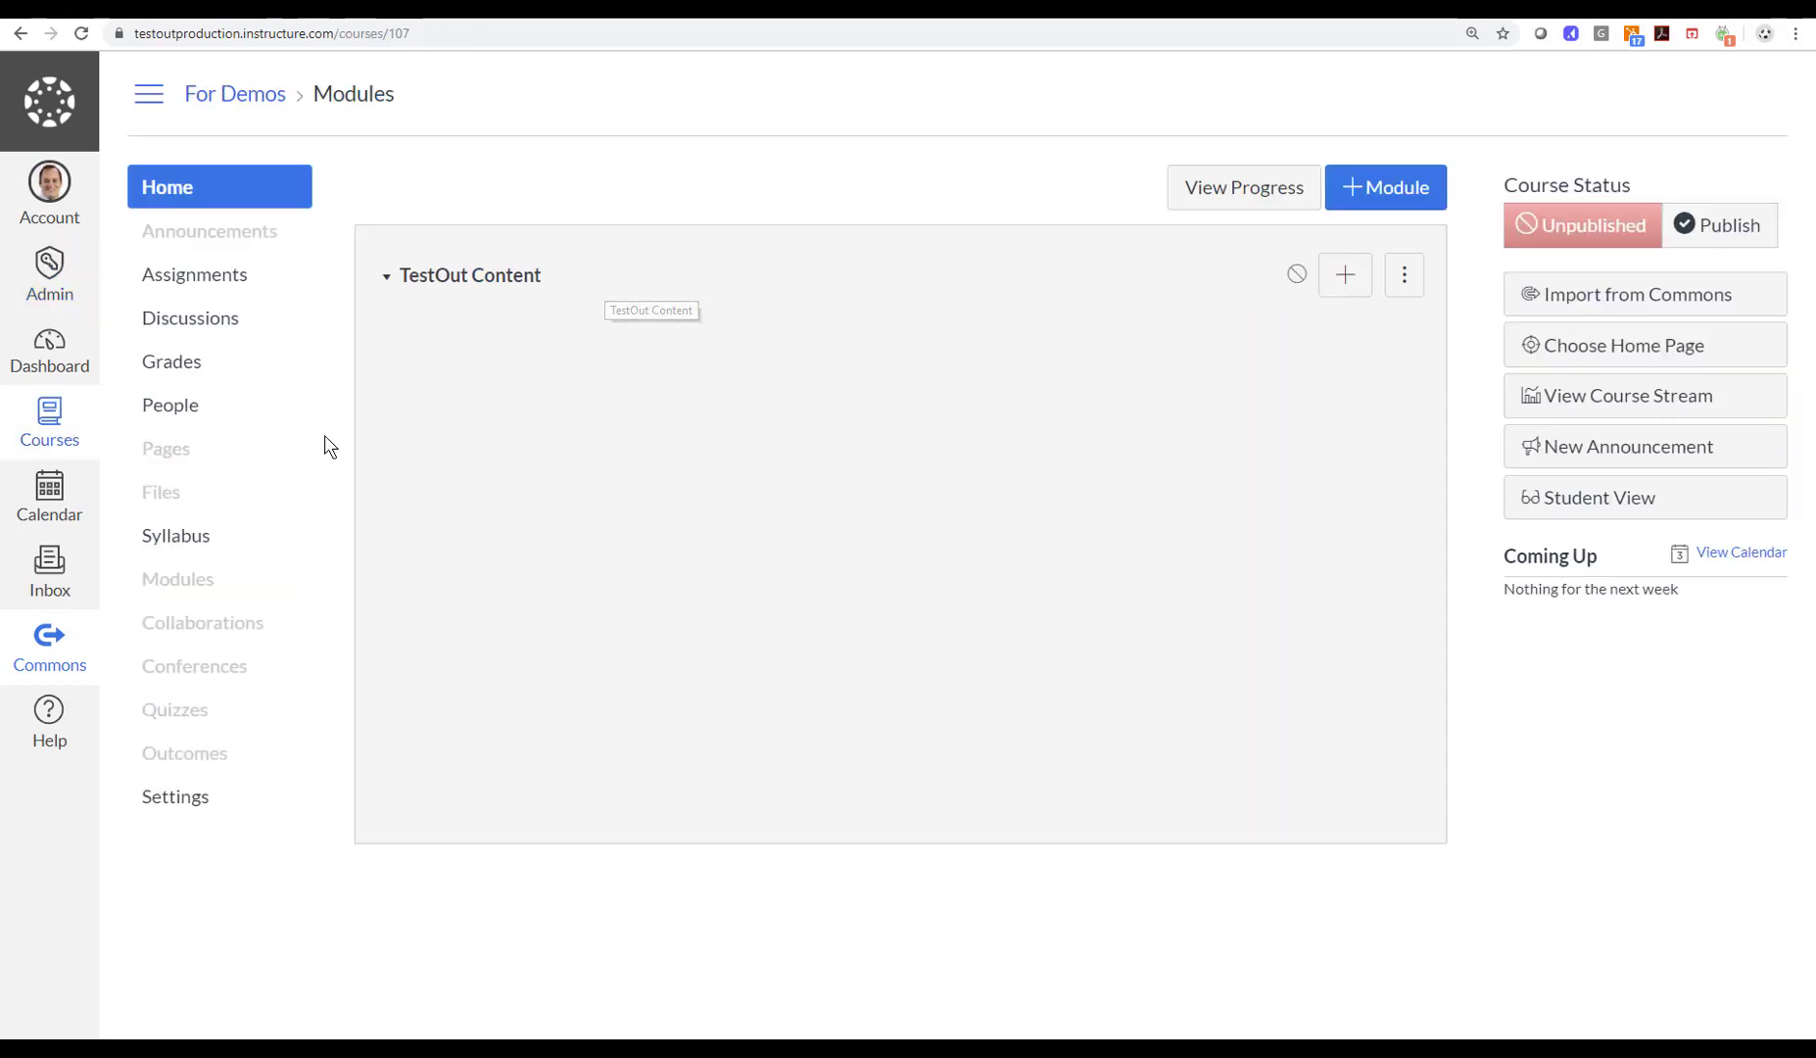
{"action": "left_click", "coordinate": [183, 795]}
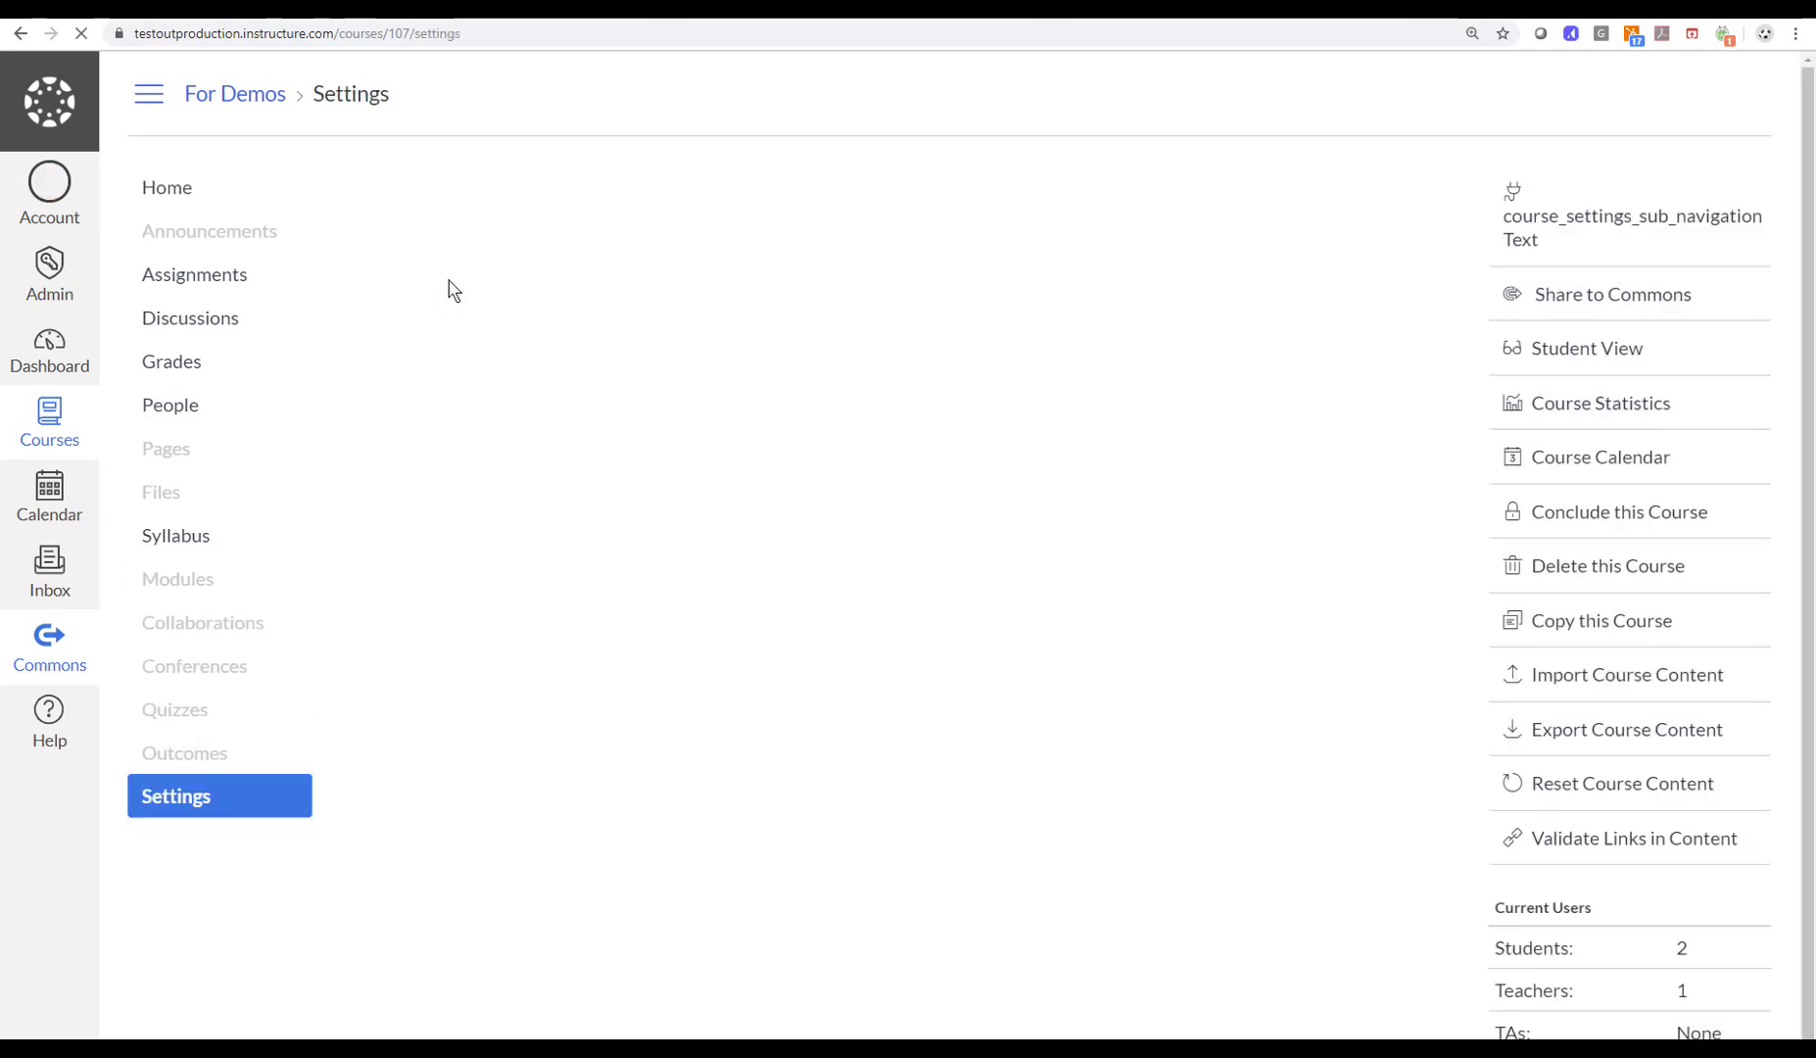
Enable TestOut EduApp in the course navigation and save the navigation settings.
{"action": "scroll", "coordinate": [483, 928], "scroll_direction": "down", "scroll_amount": 2}
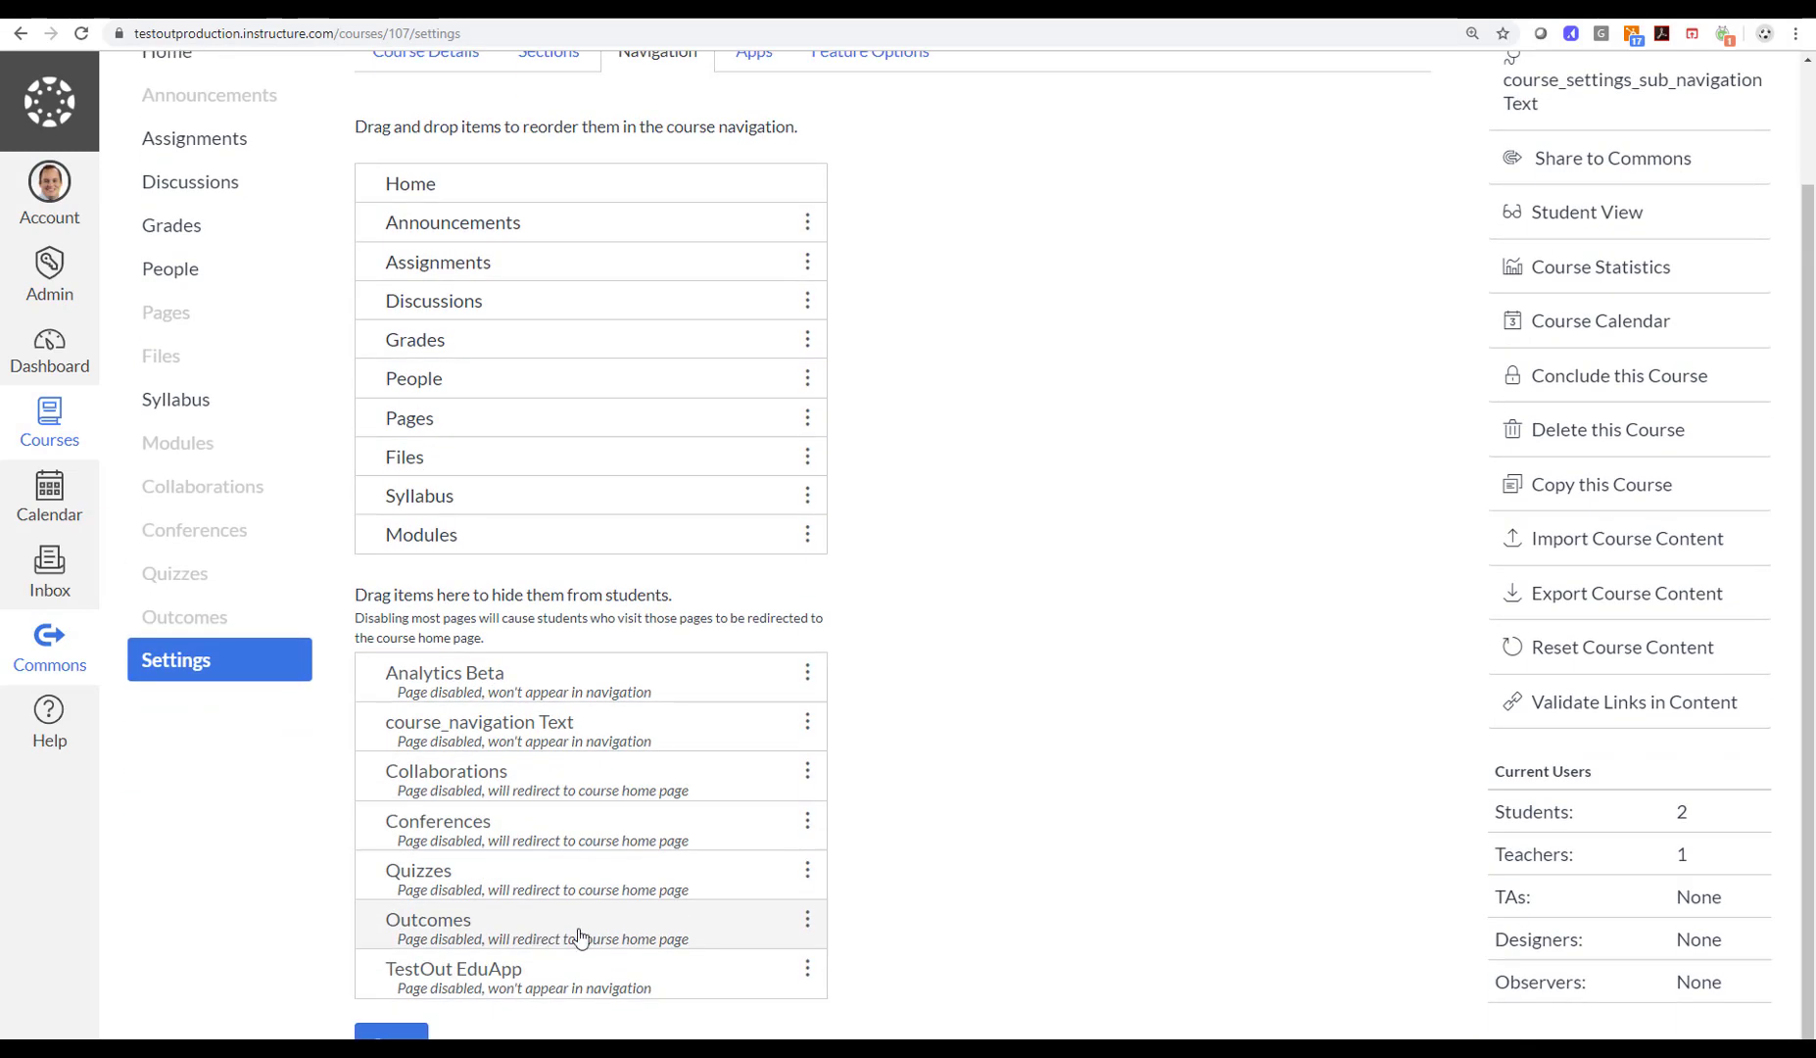
{"action": "left_click", "coordinate": [807, 973]}
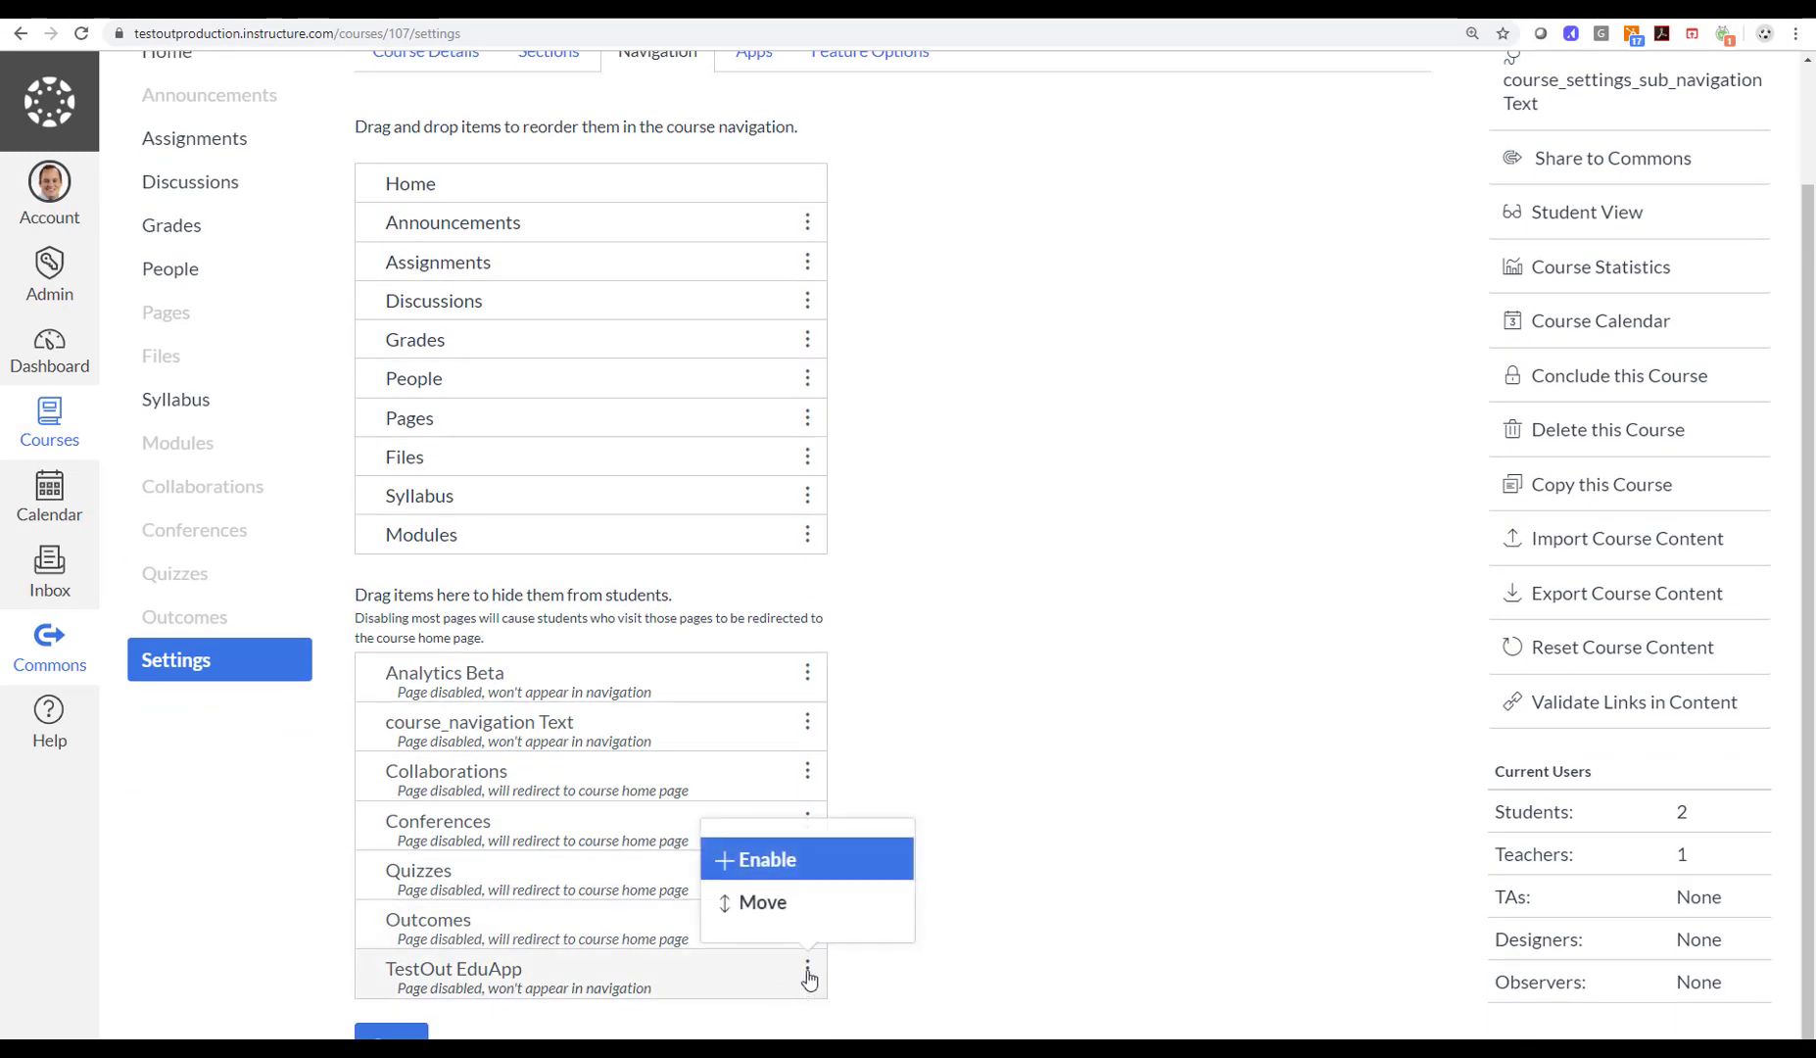
{"action": "left_click", "coordinate": [759, 859]}
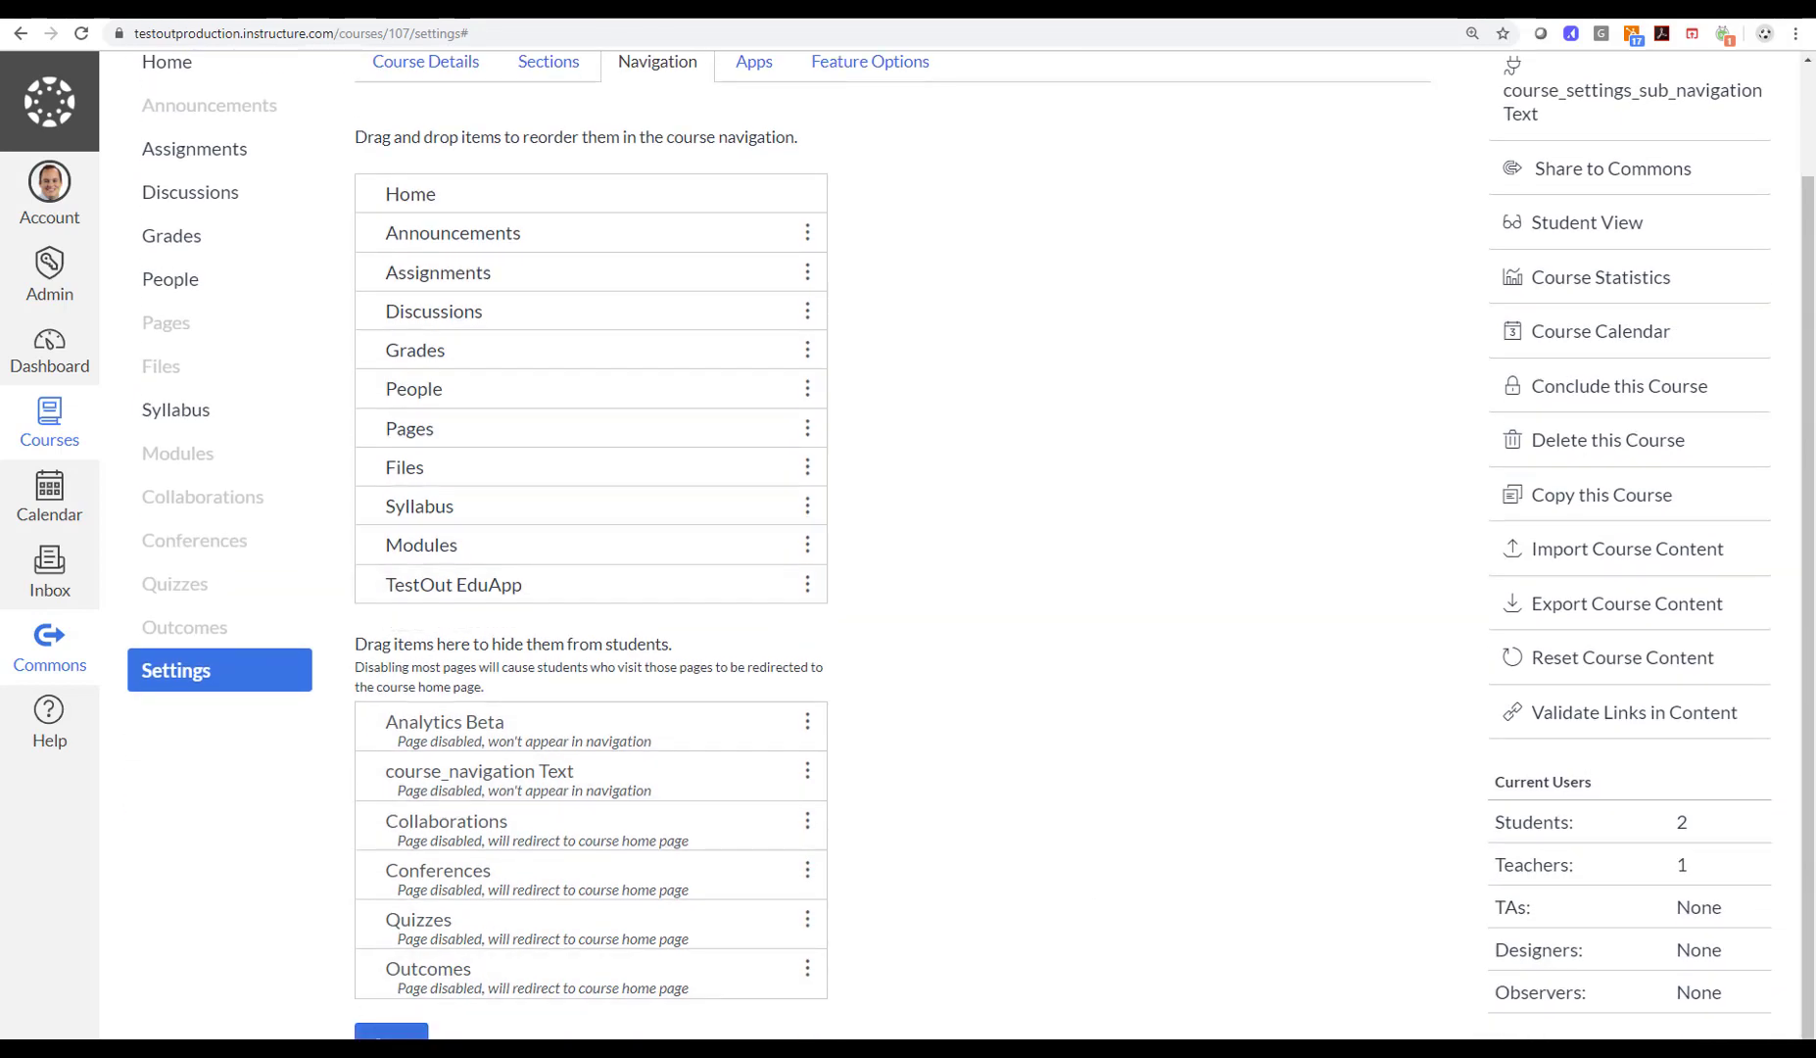
{"action": "left_click", "coordinate": [391, 1031]}
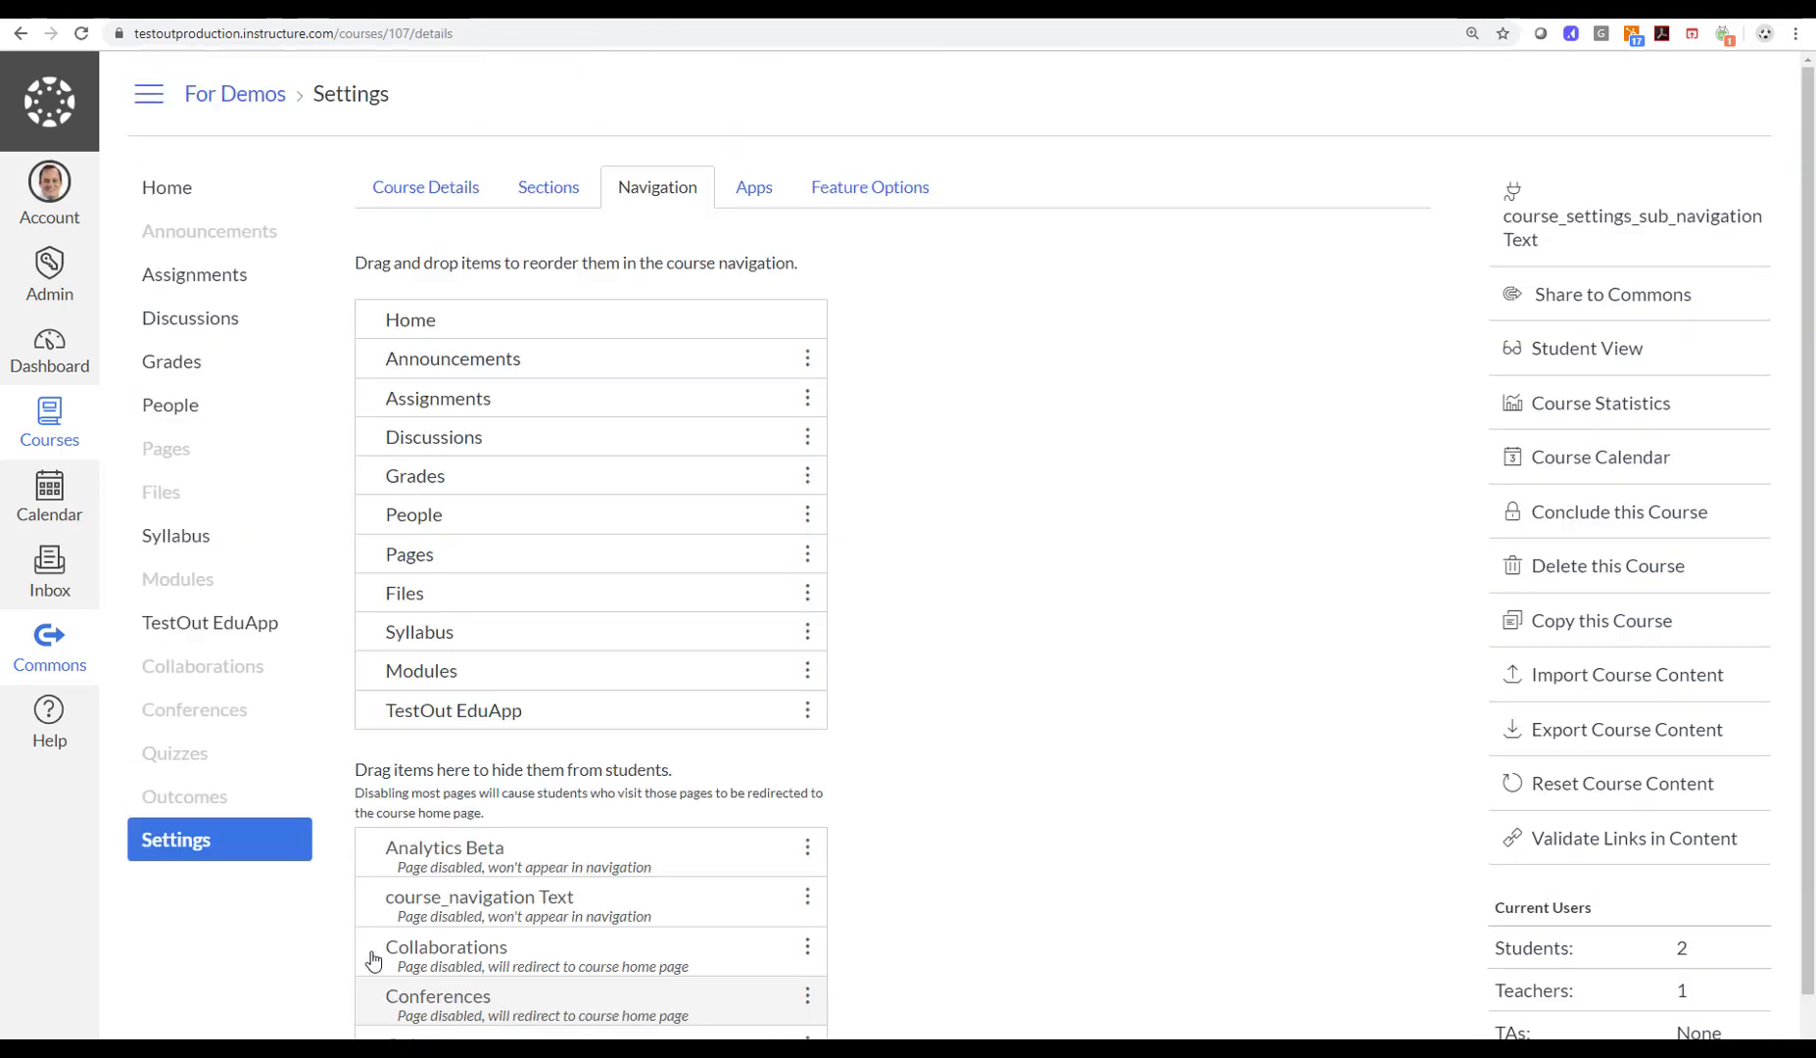
Launch TestOut EduApp from the course navigation and authorize its access to the Canvas account.
{"action": "left_click", "coordinate": [193, 629]}
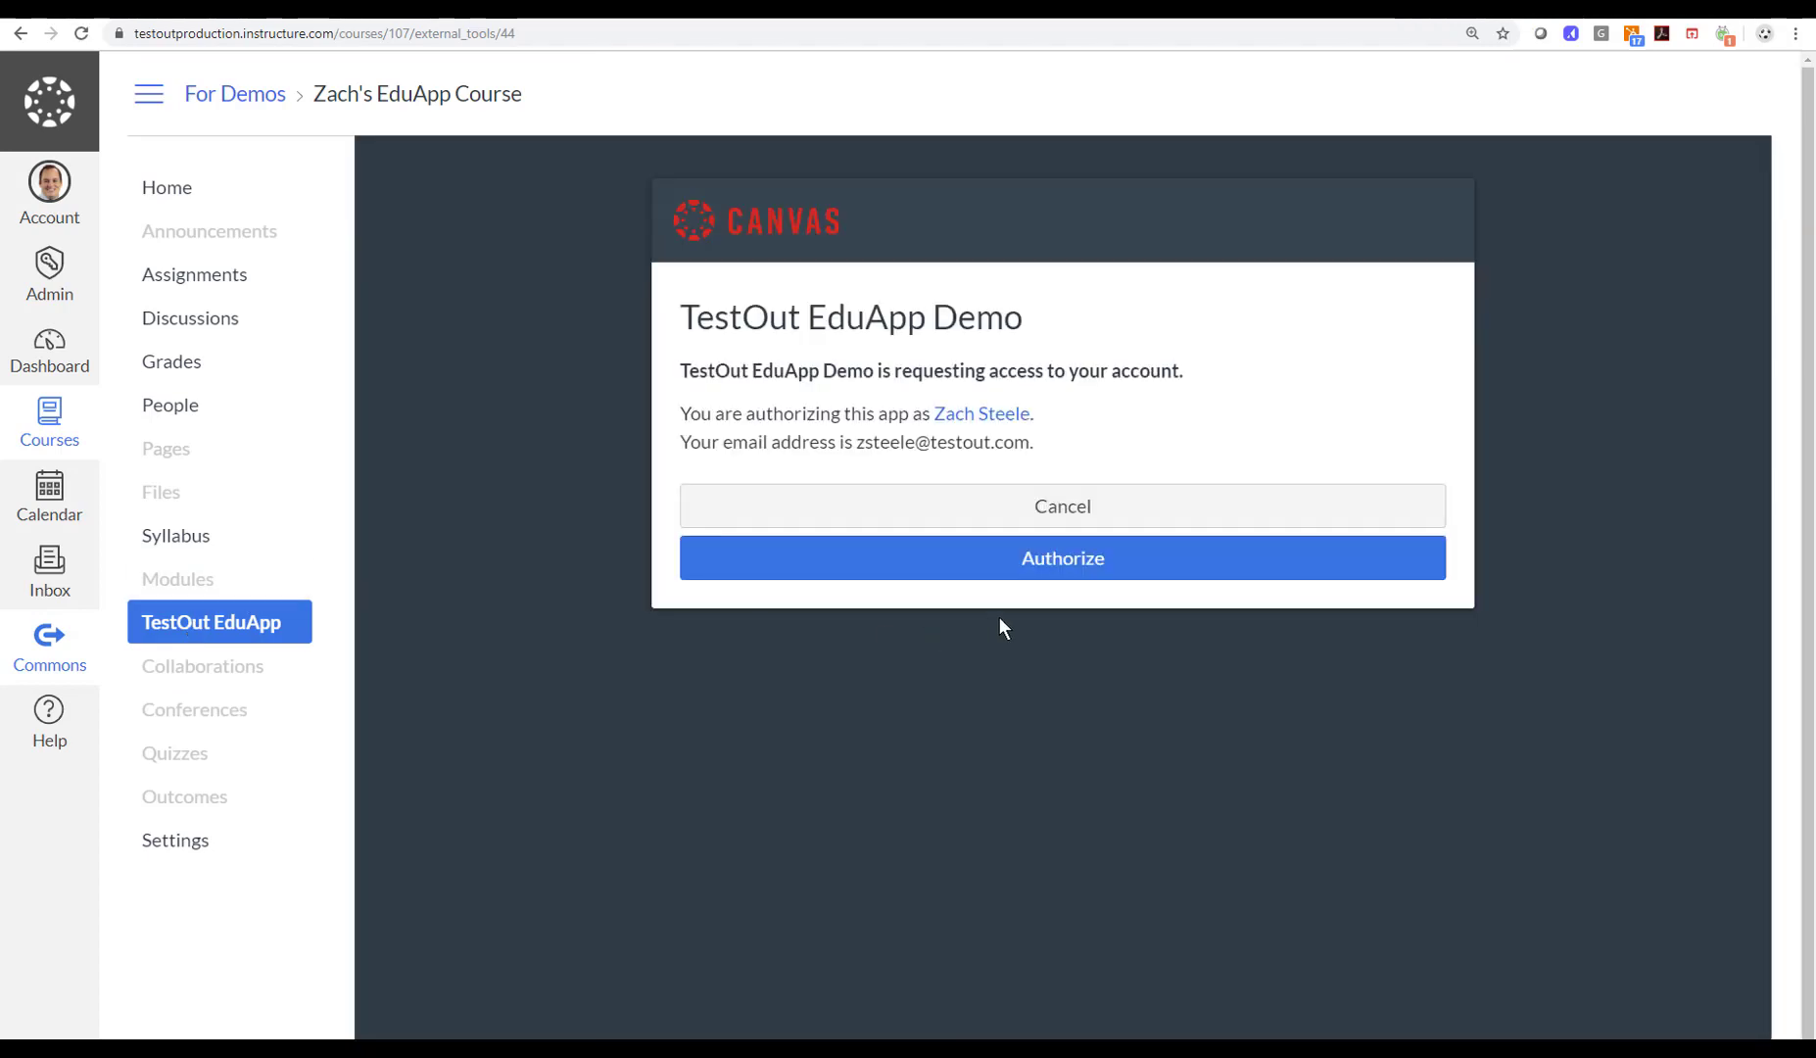
{"action": "left_click", "coordinate": [1025, 570]}
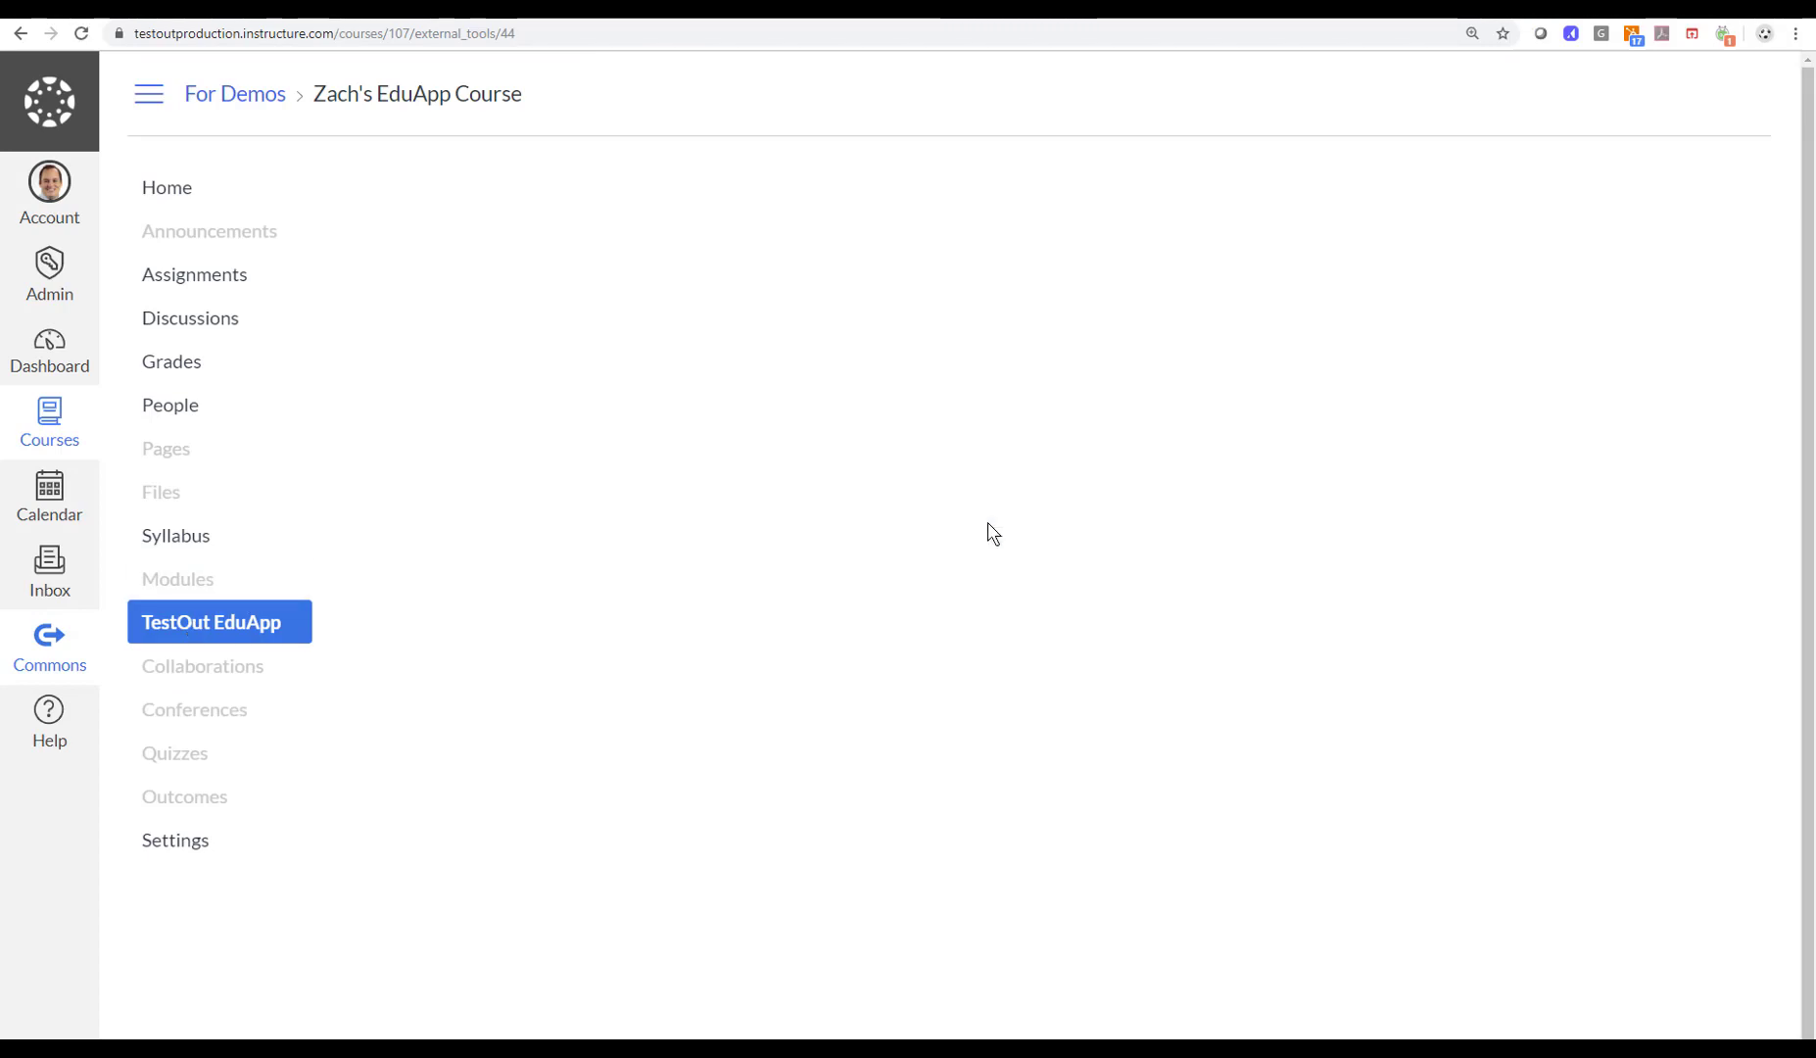